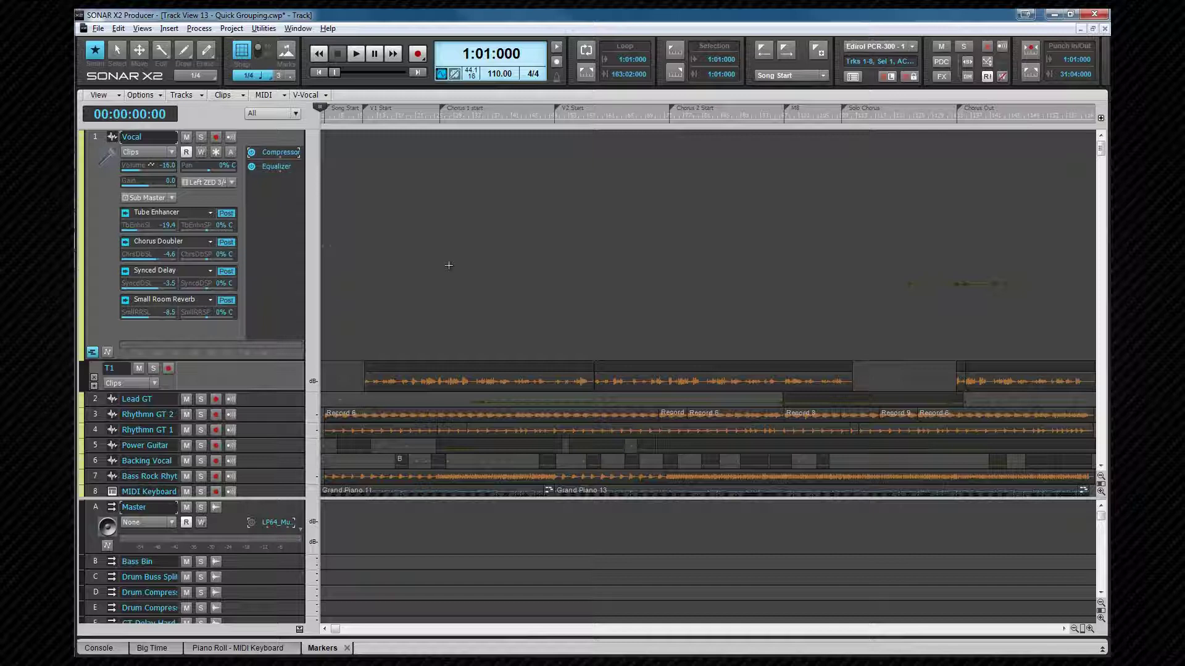
- Open the right-click context menu in the Vocal track header
right_click(265, 143)
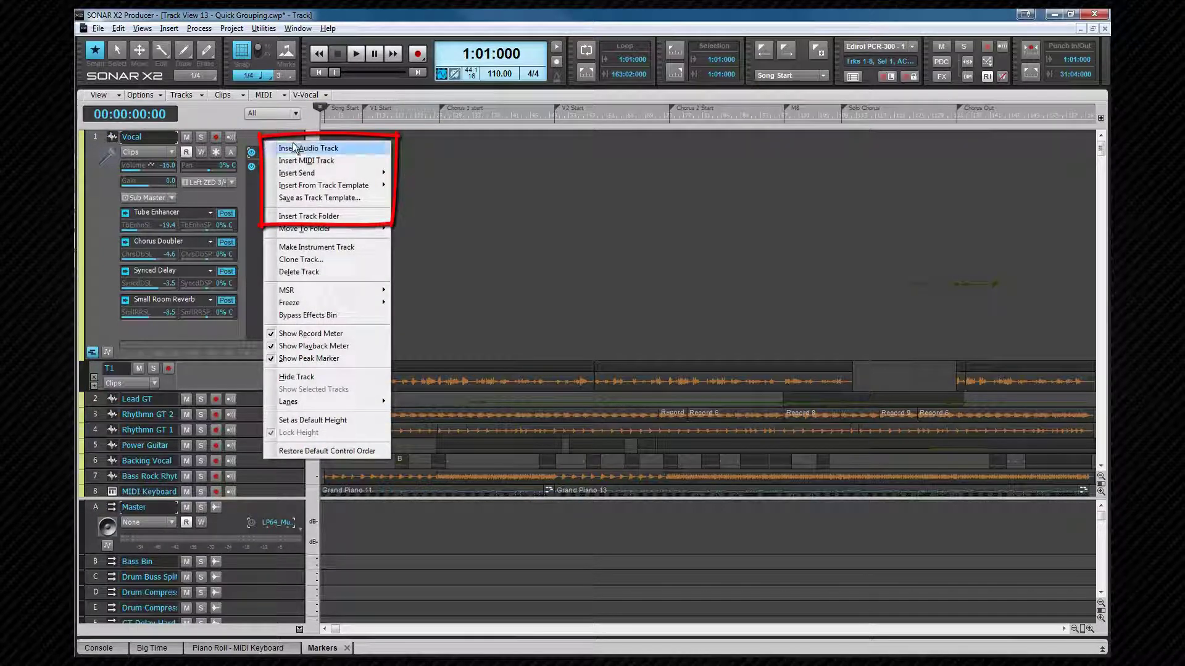
- Insert a blank audio track above Vocal, then delete that new Track 1 again
click(294, 148)
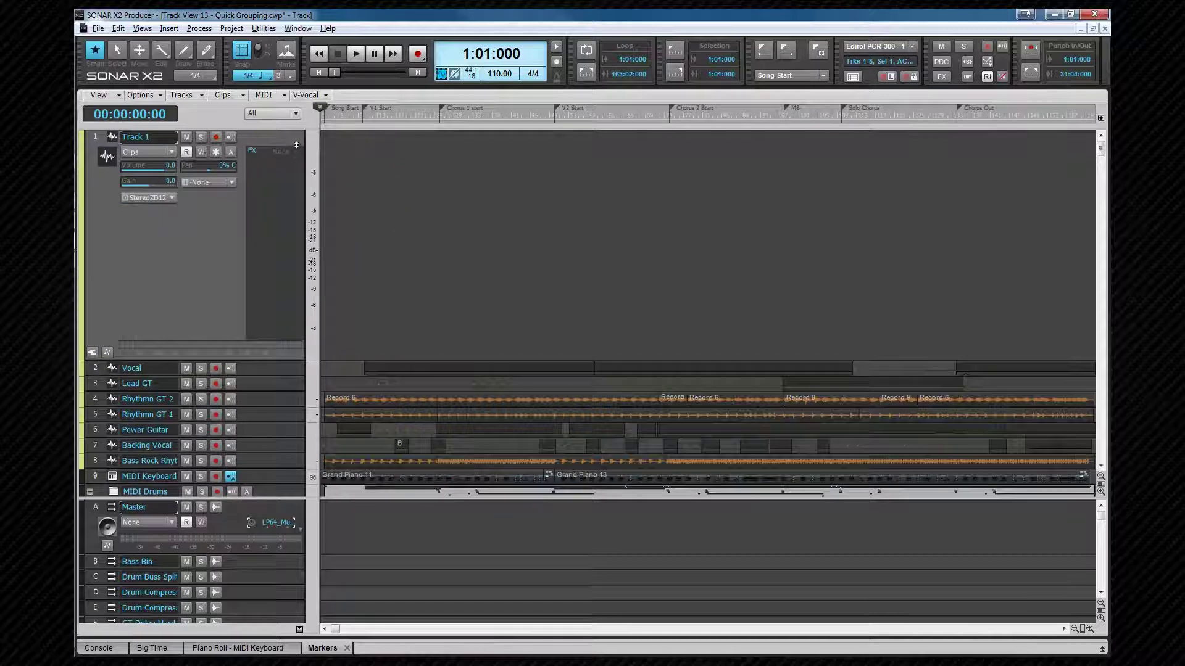
right_click(196, 230)
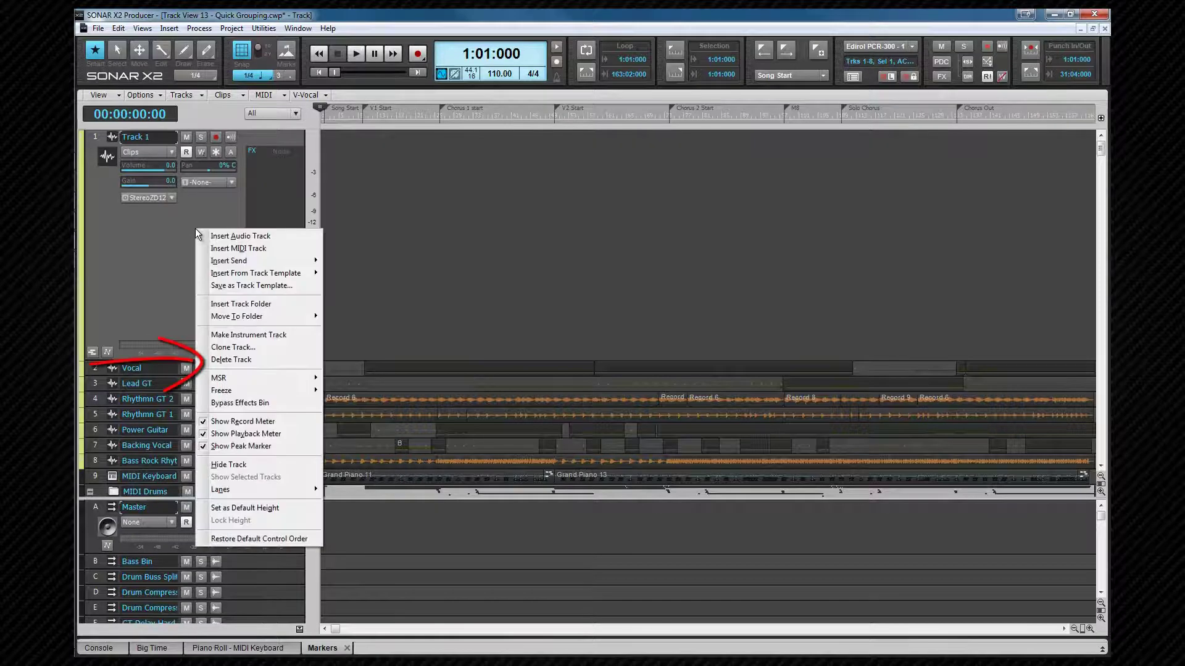
click(240, 360)
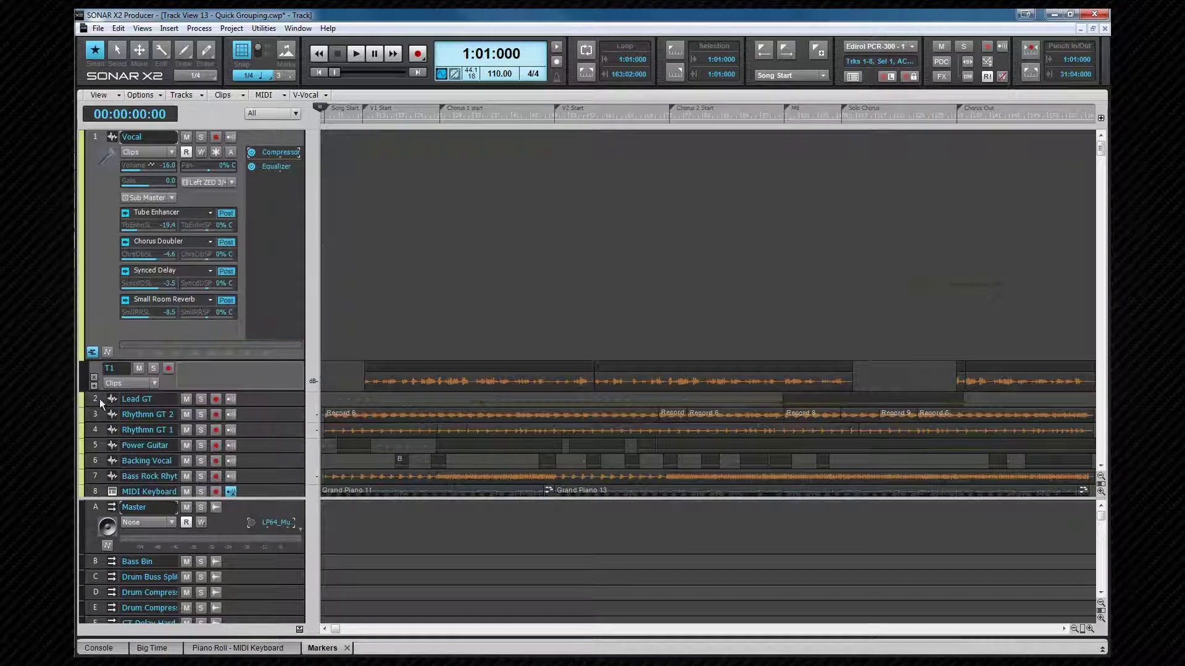
- Select Lead GT, both Rhythmn GT tracks and Power Guitar, then open the Tracks menu
drag(97, 398, 107, 431)
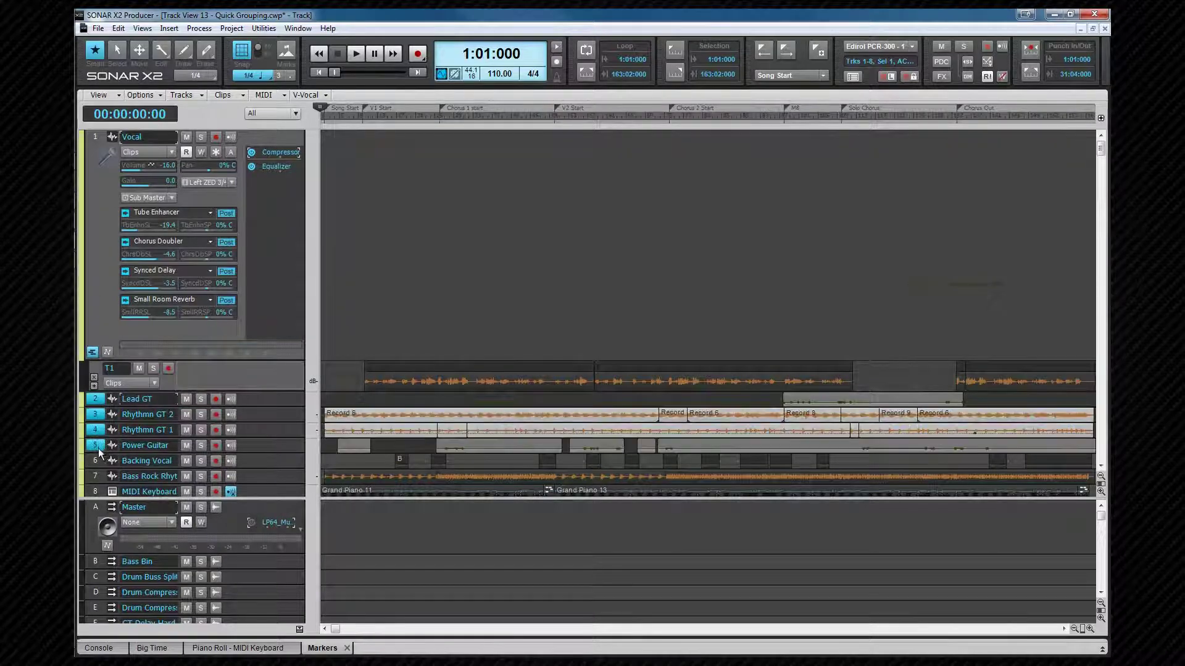
shift+click(98, 447)
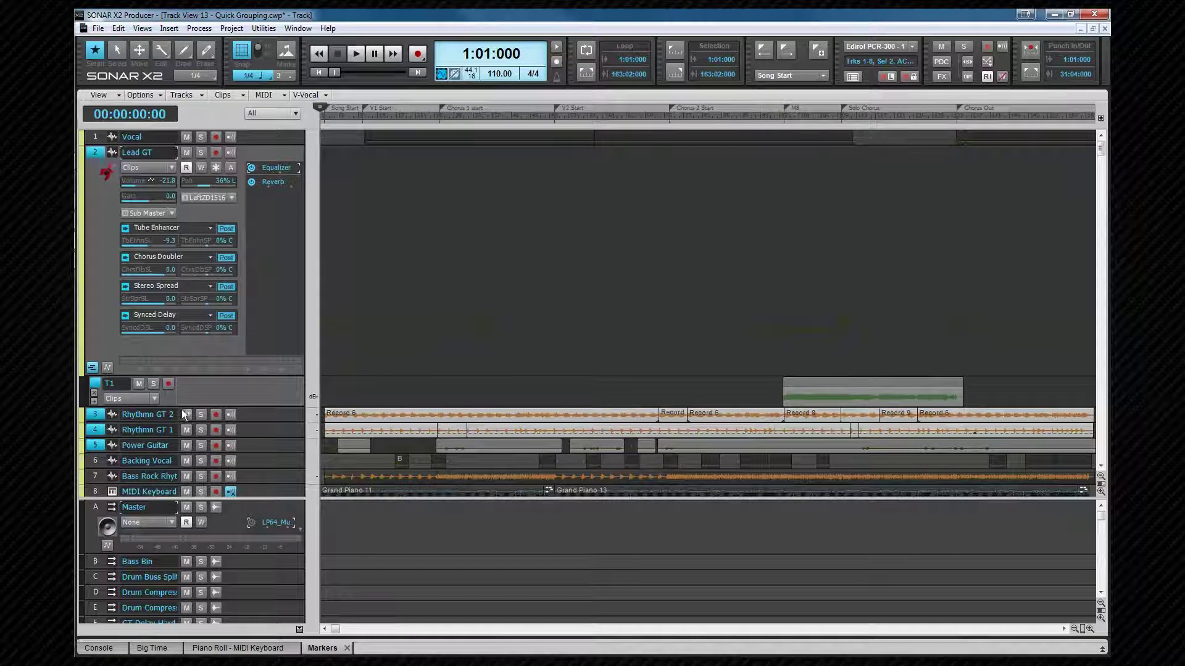
right_click(206, 345)
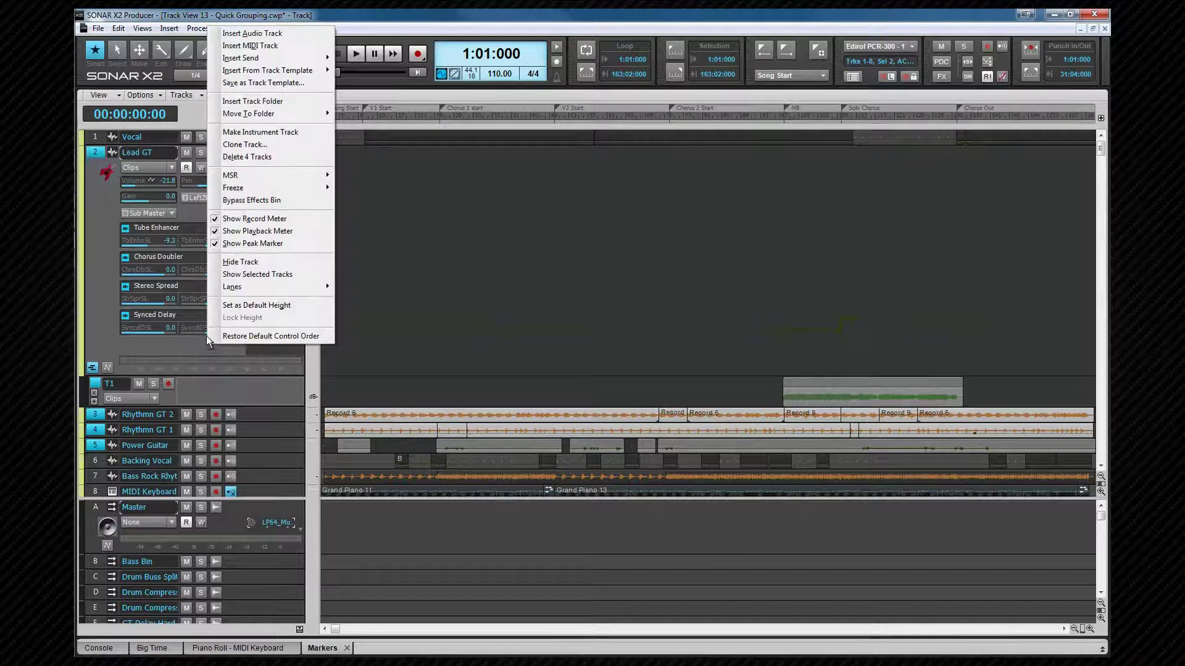
click(202, 94)
click(201, 93)
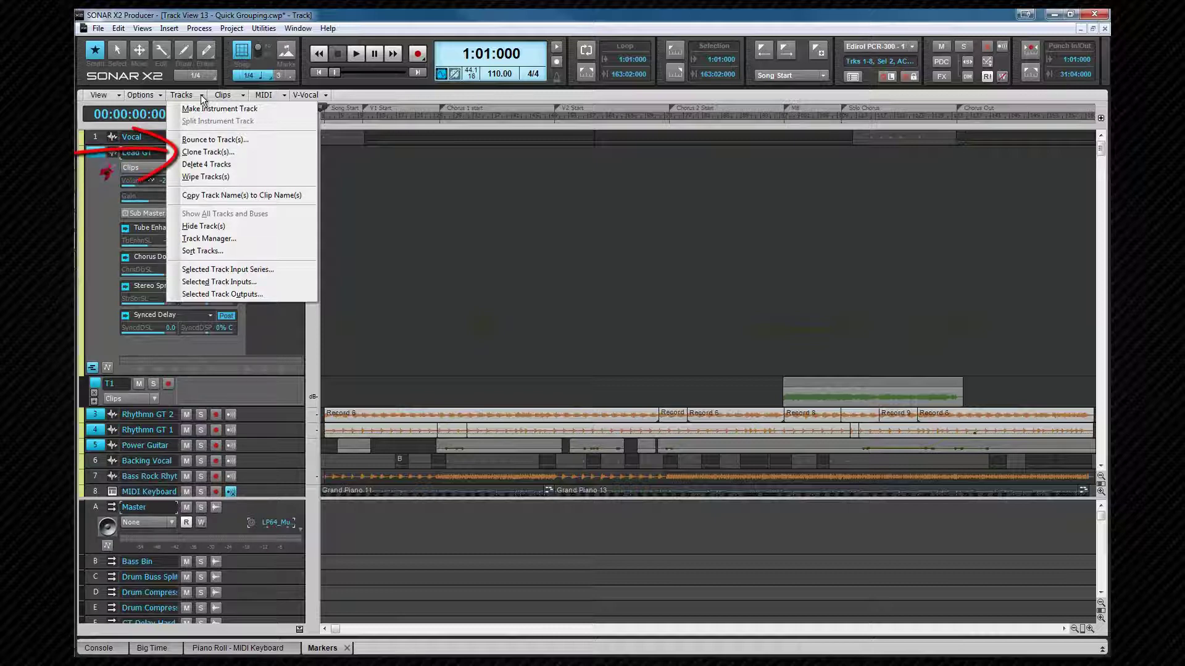
- Review the Clone Track(s) dialog for the four guitar tracks and cancel without cloning
right_click(158, 342)
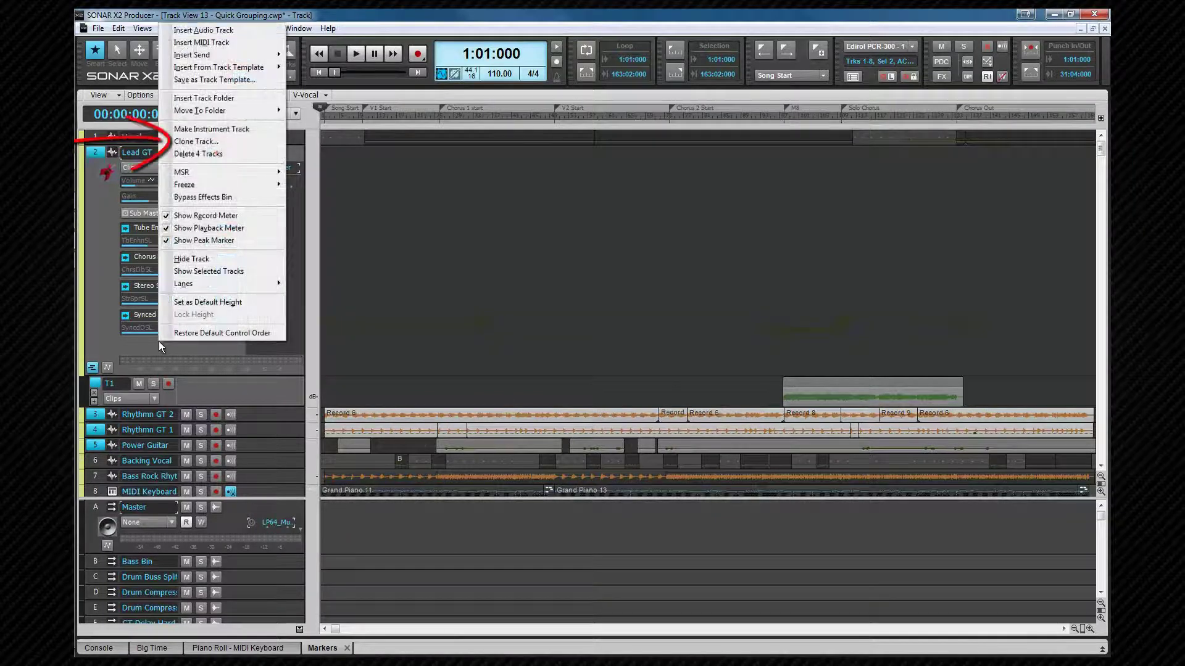
click(204, 142)
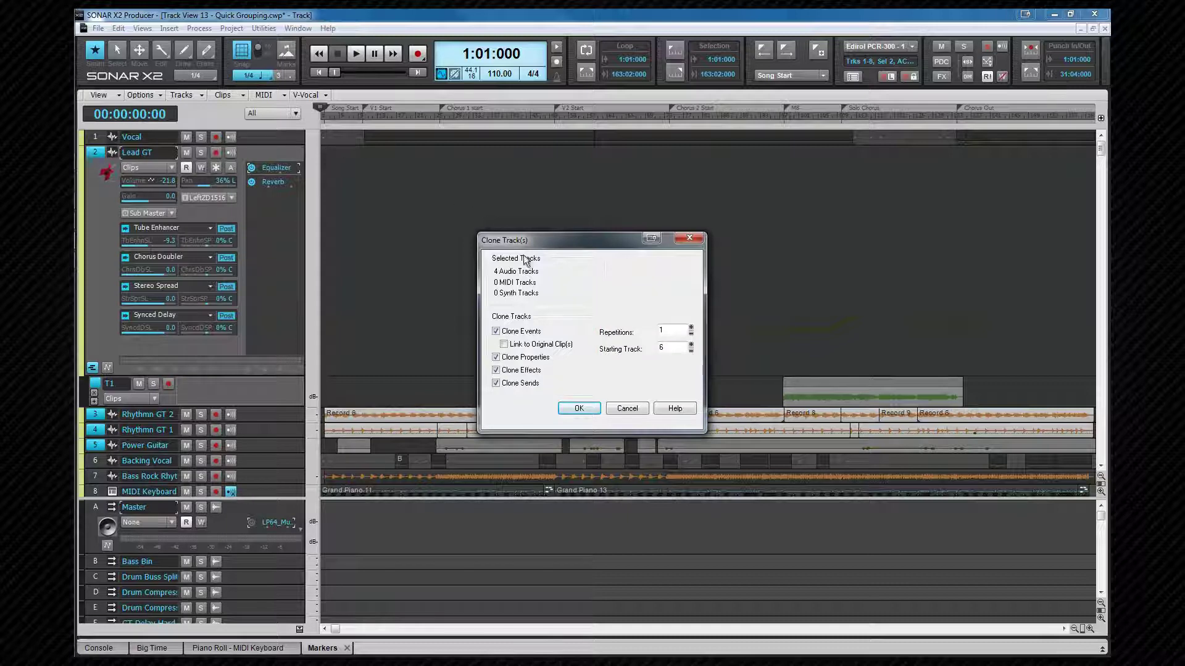
click(628, 409)
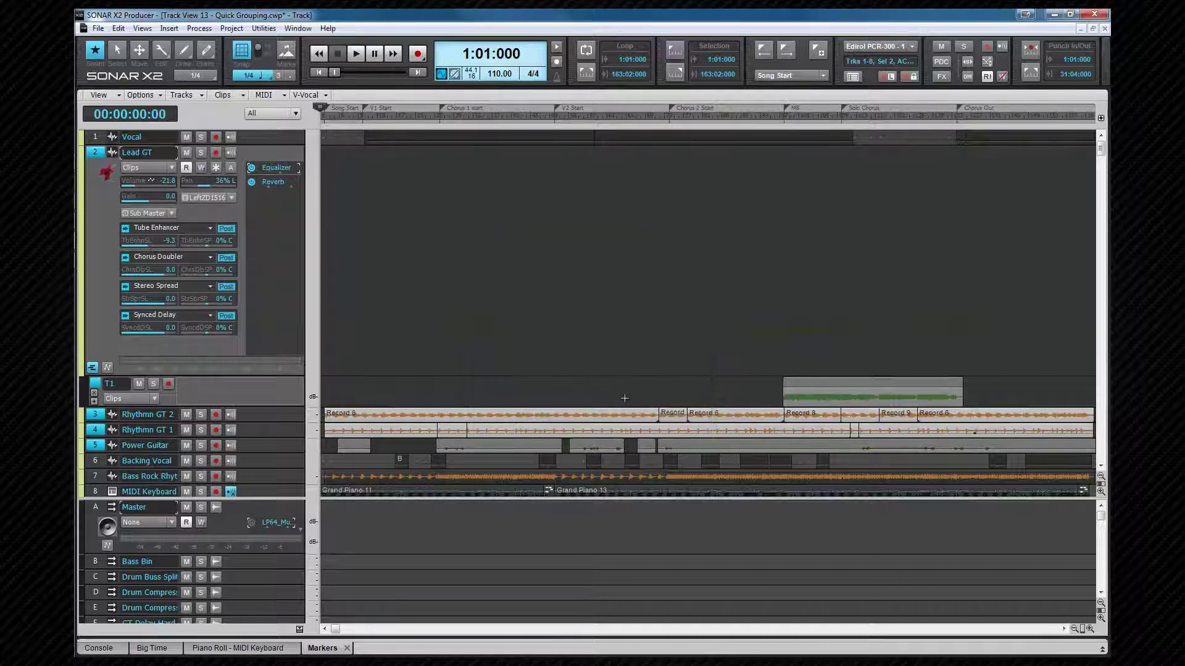
- Replace 'GT' in the Lead GT track name with 'Guitar', making it Lead Guitar
double_click(155, 151)
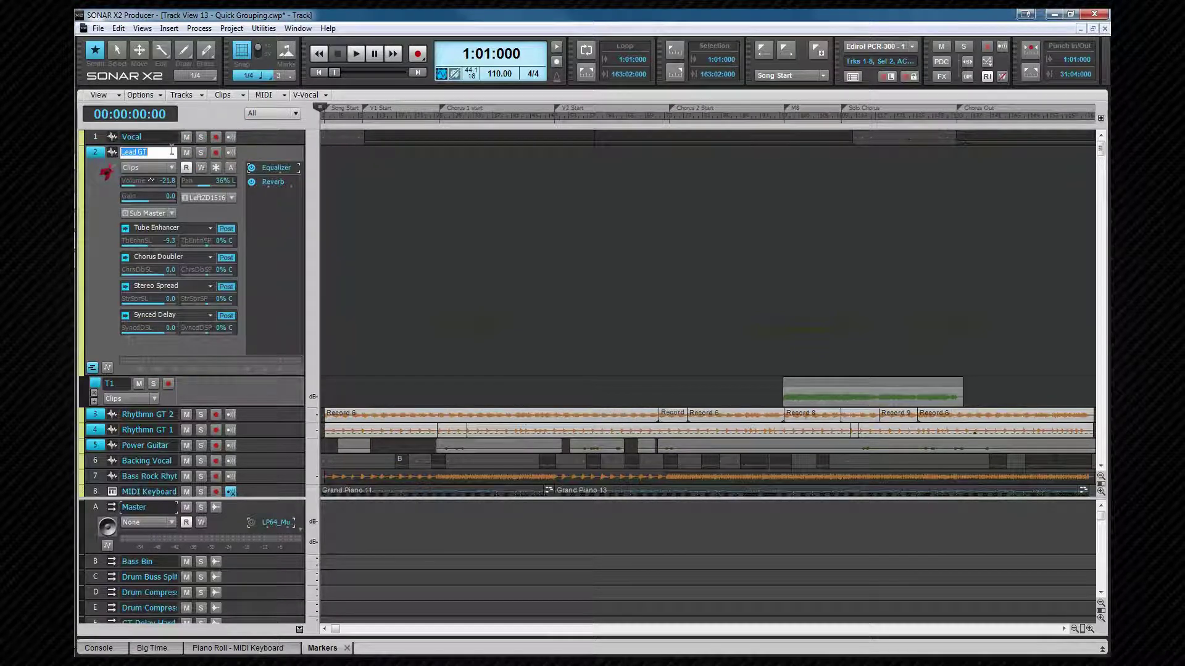
double_click(171, 152)
text(Guitar)
key(Return)
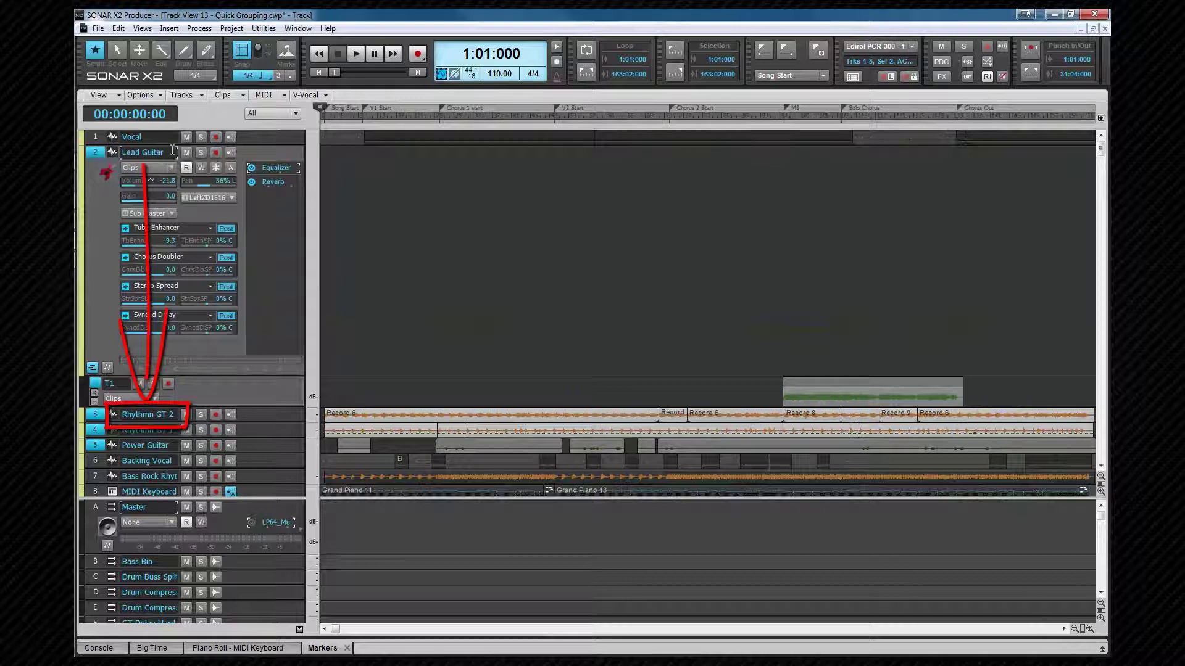
- Move to Rhythmn GT 2, leave its name unchanged, and reselect the Lead Guitar track
key(Down)
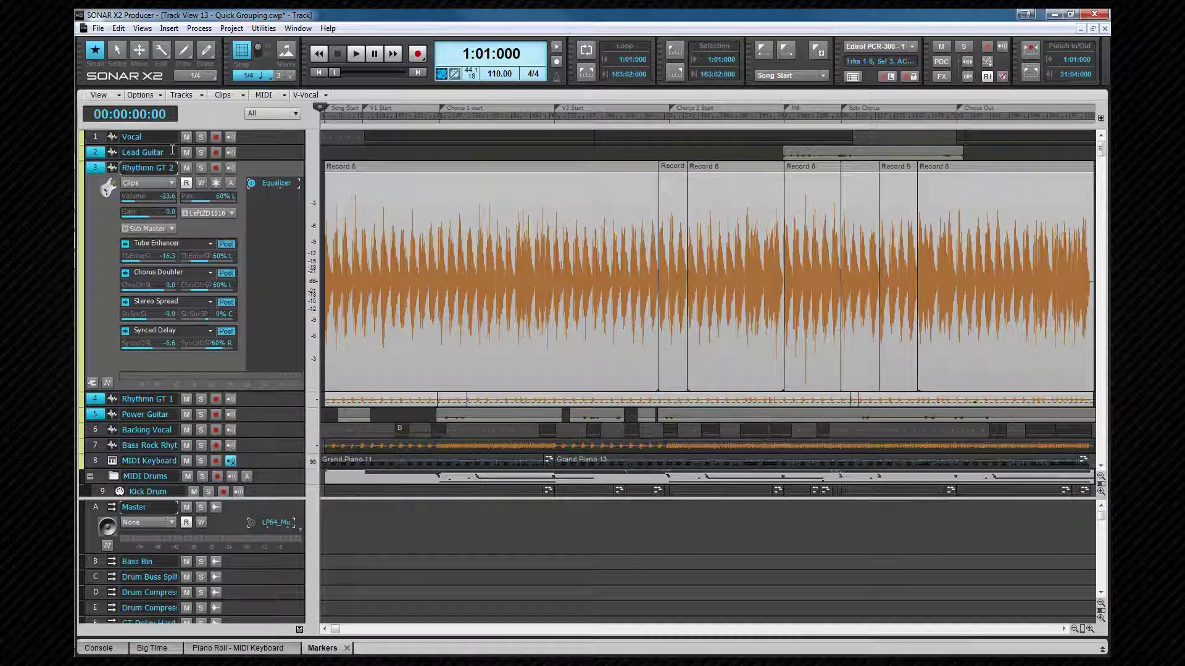
key(F2)
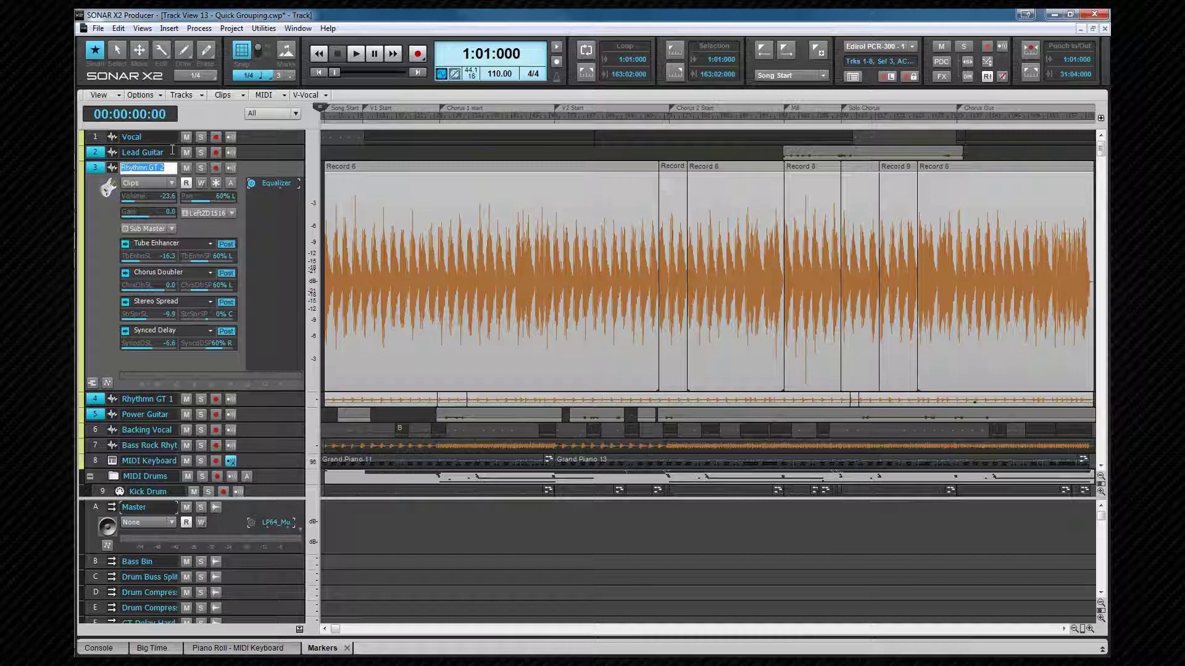
key(Return)
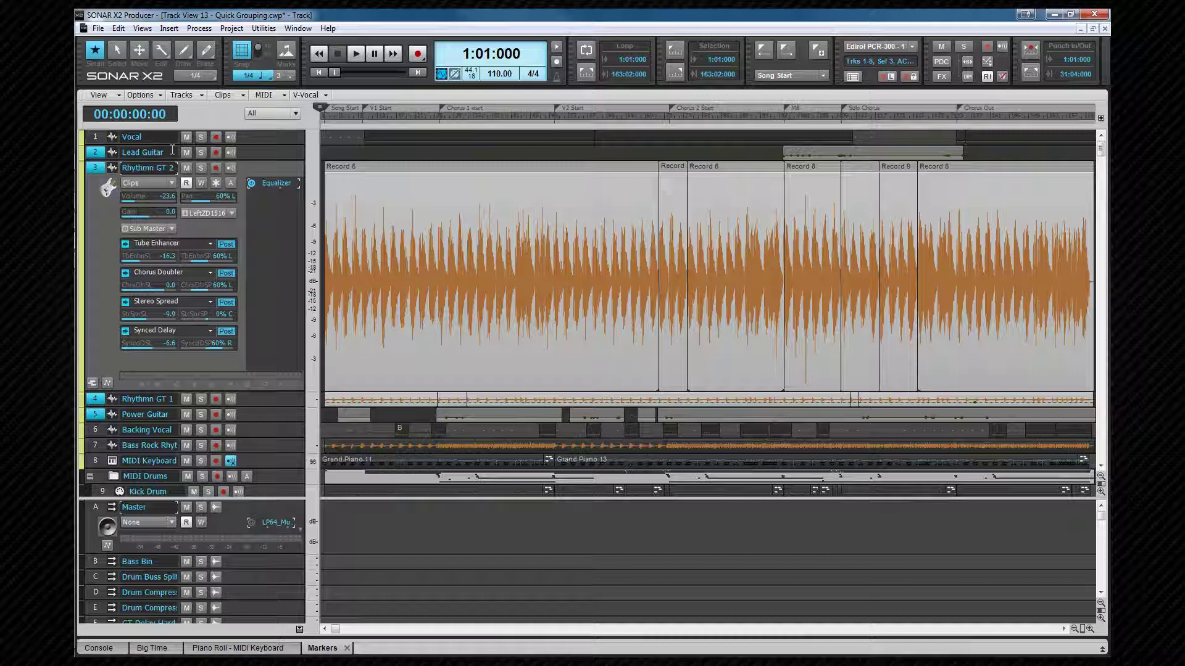
click(172, 150)
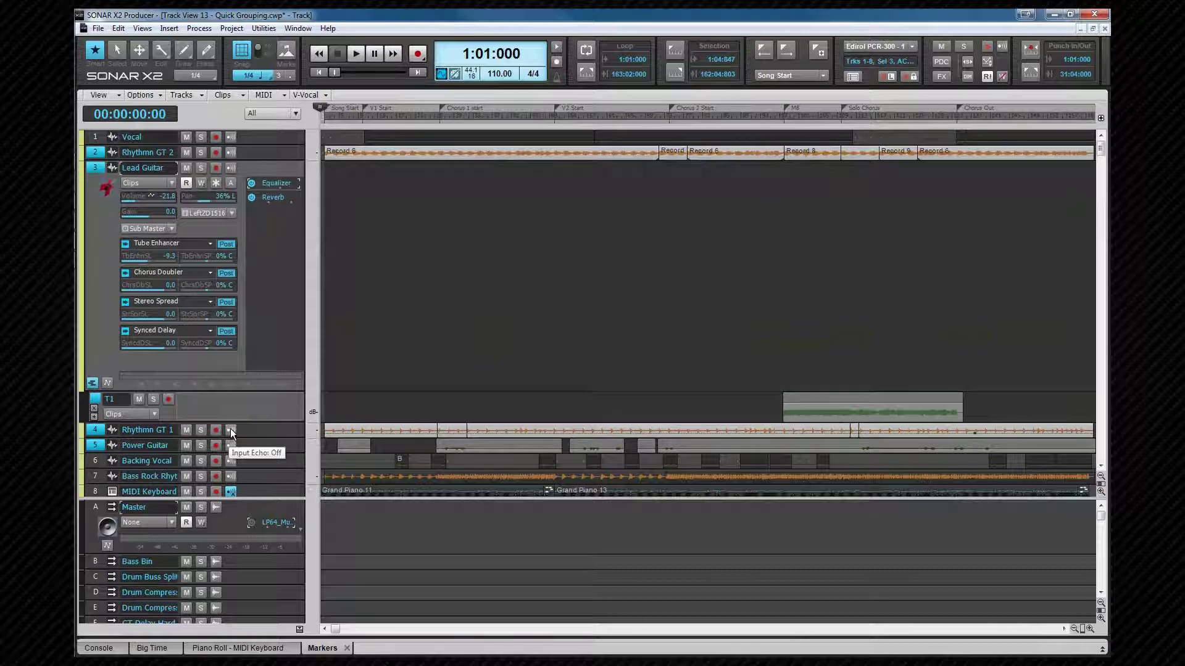
click(203, 94)
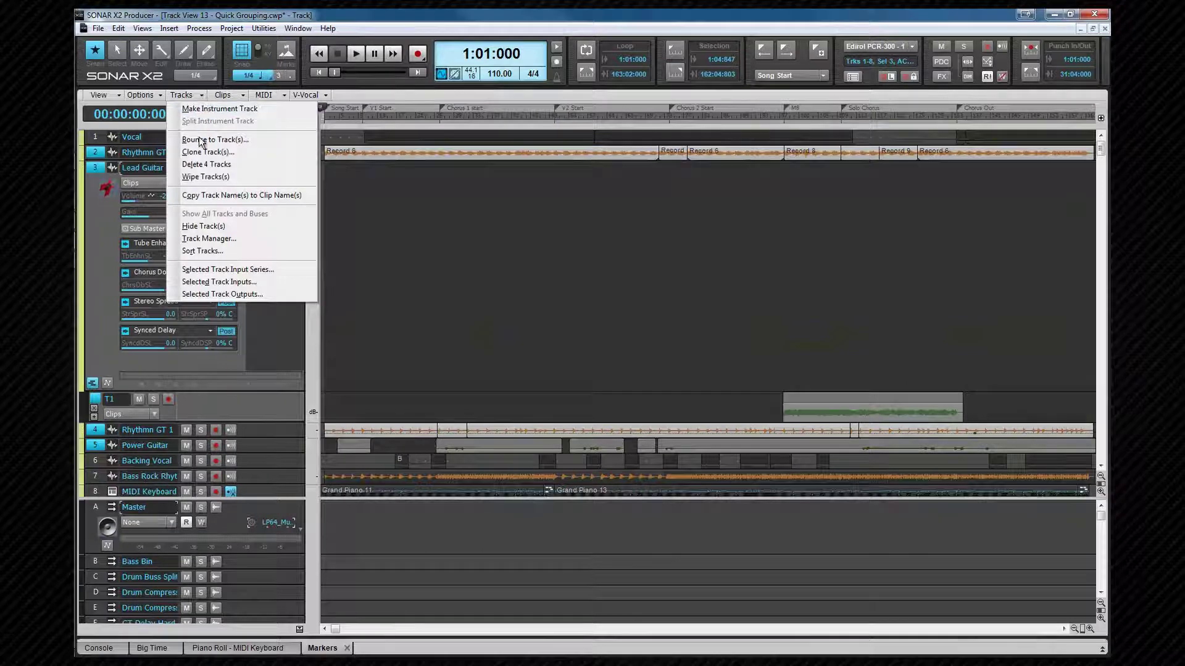
click(205, 251)
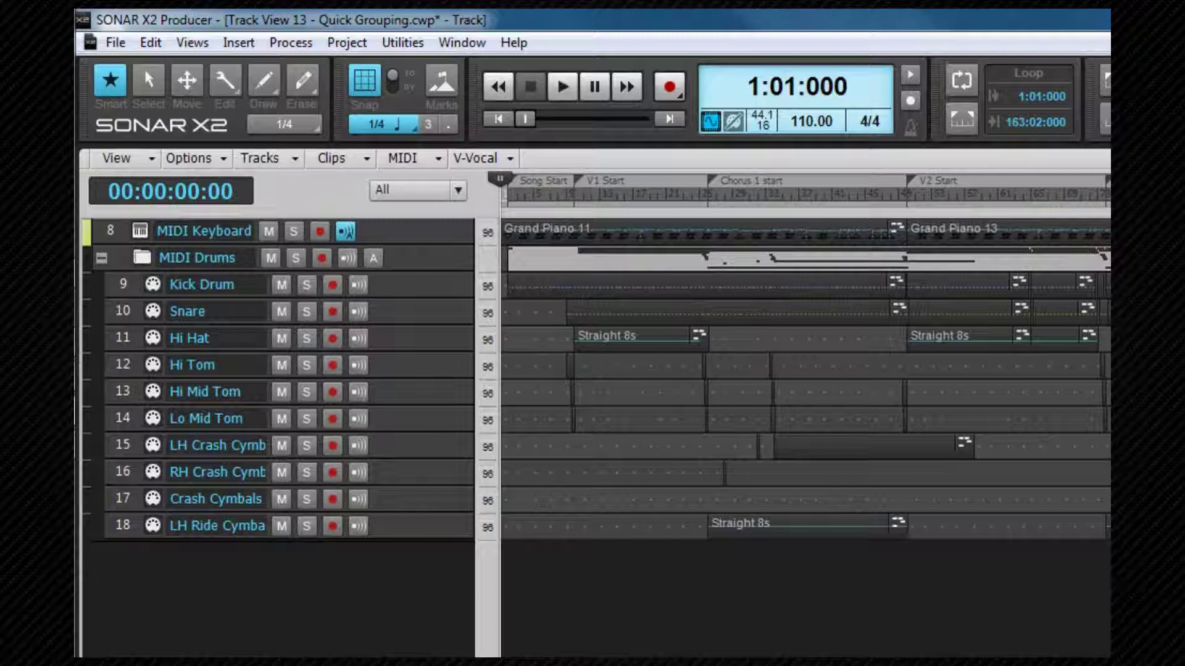
- Expand the MIDI Drums folder, make it taller, and select 37:03:000 to 77:04:000
click(101, 258)
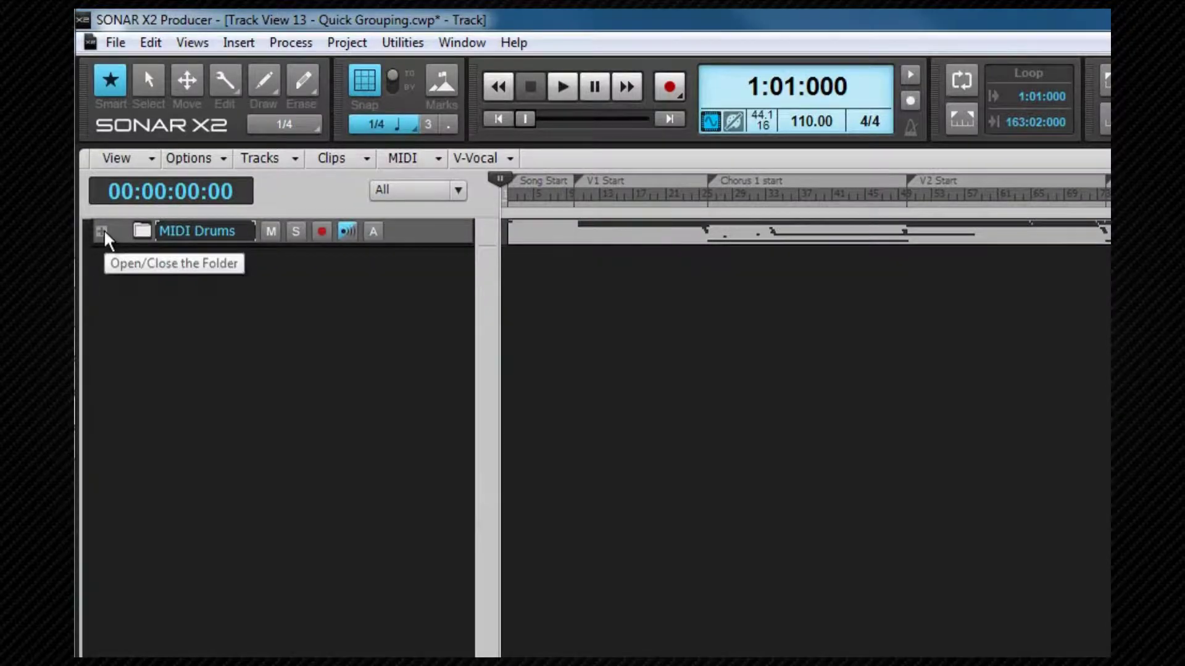
click(101, 232)
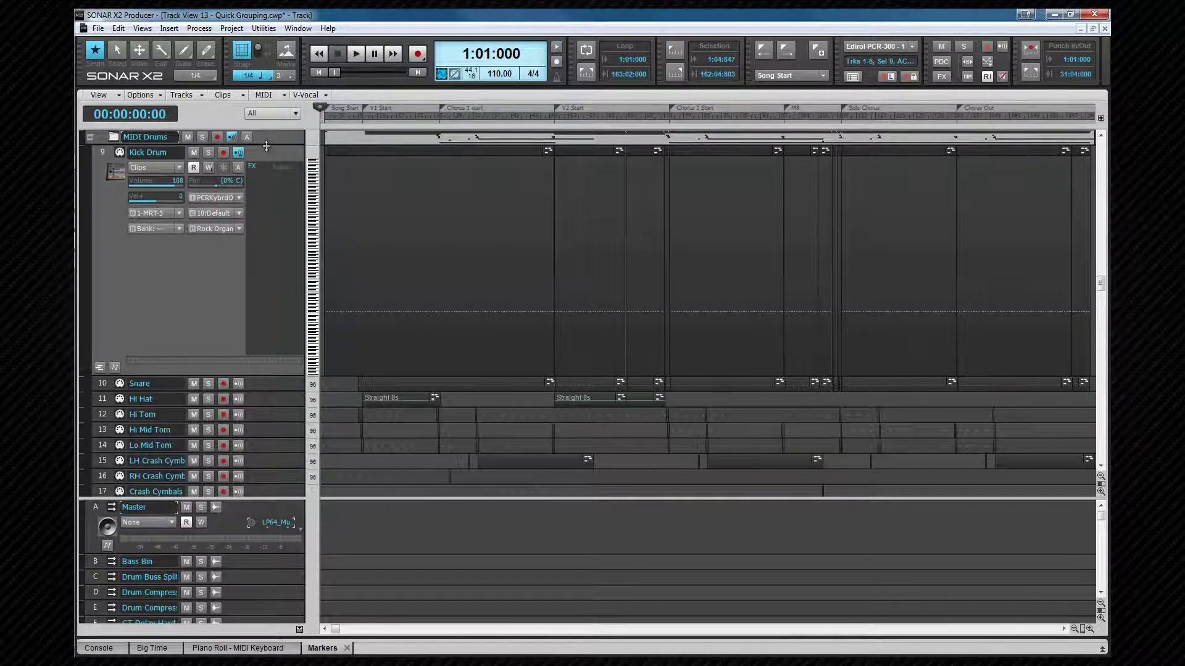
drag(266, 146, 275, 252)
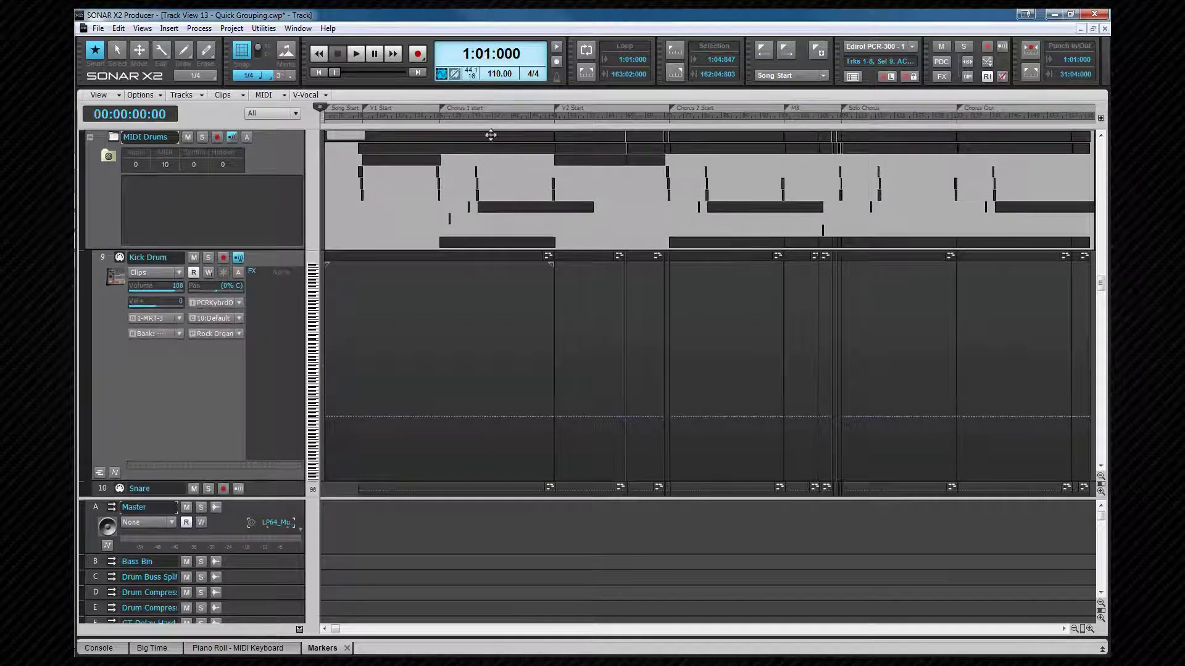
drag(497, 121, 689, 121)
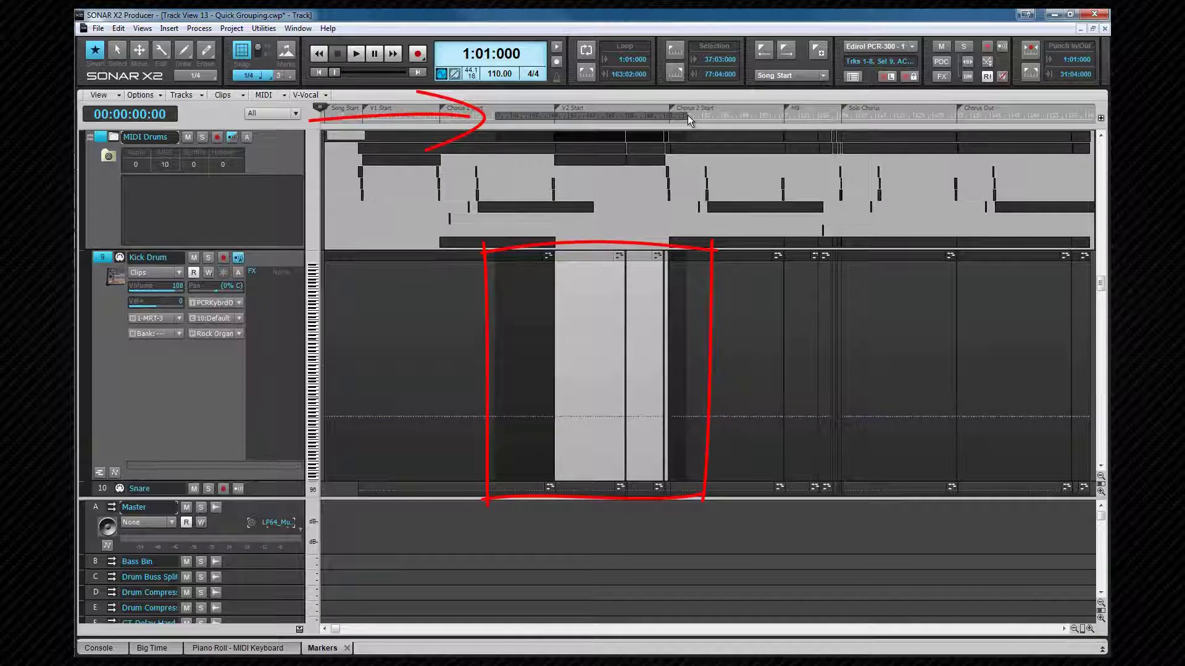
- Collapse MIDI Drums and move the four selected guitar tracks into a new folder named 'Guitars'
click(91, 137)
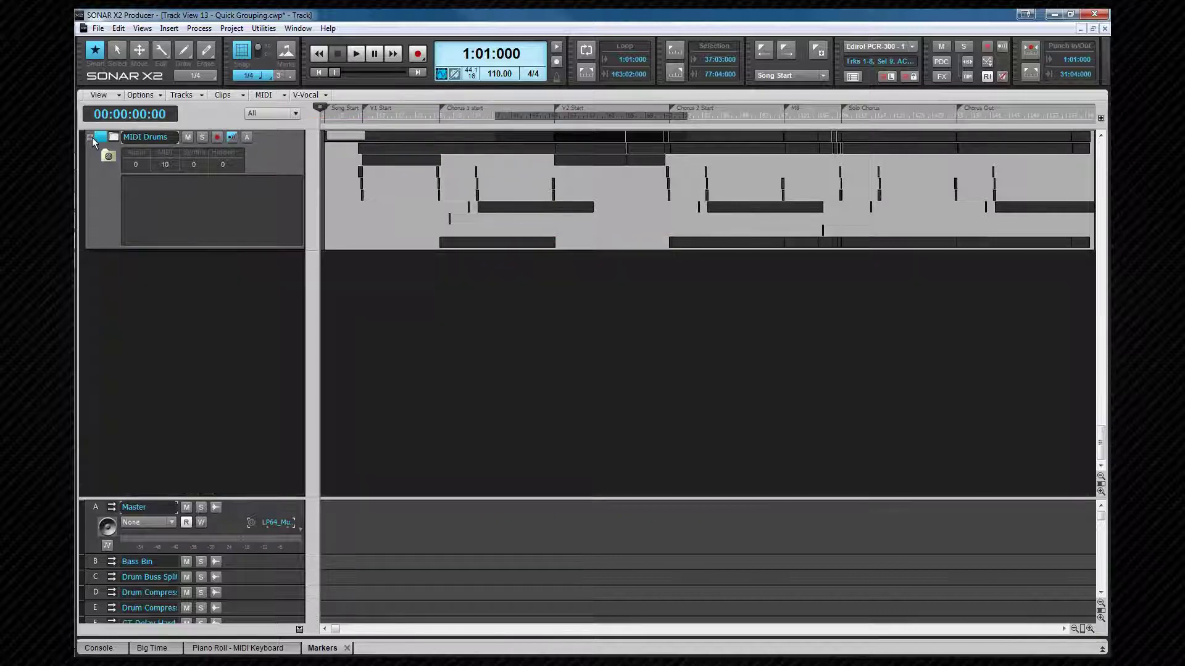
scroll(184, 165, up, 3)
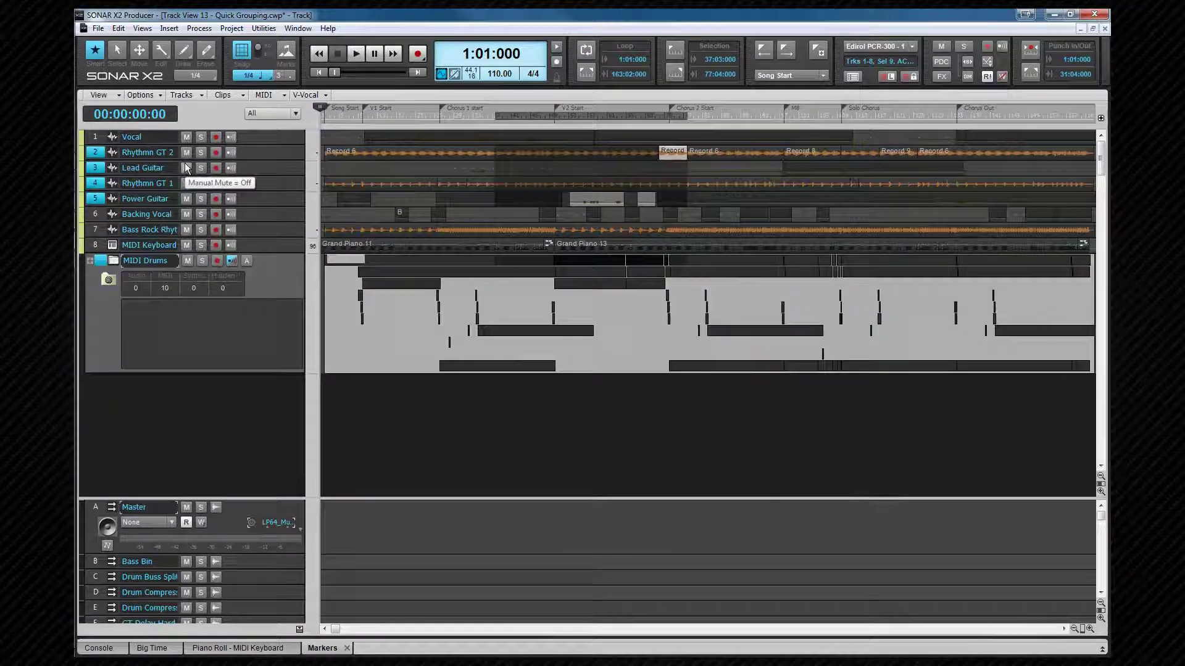
right_click(242, 153)
mouse_move(281, 240)
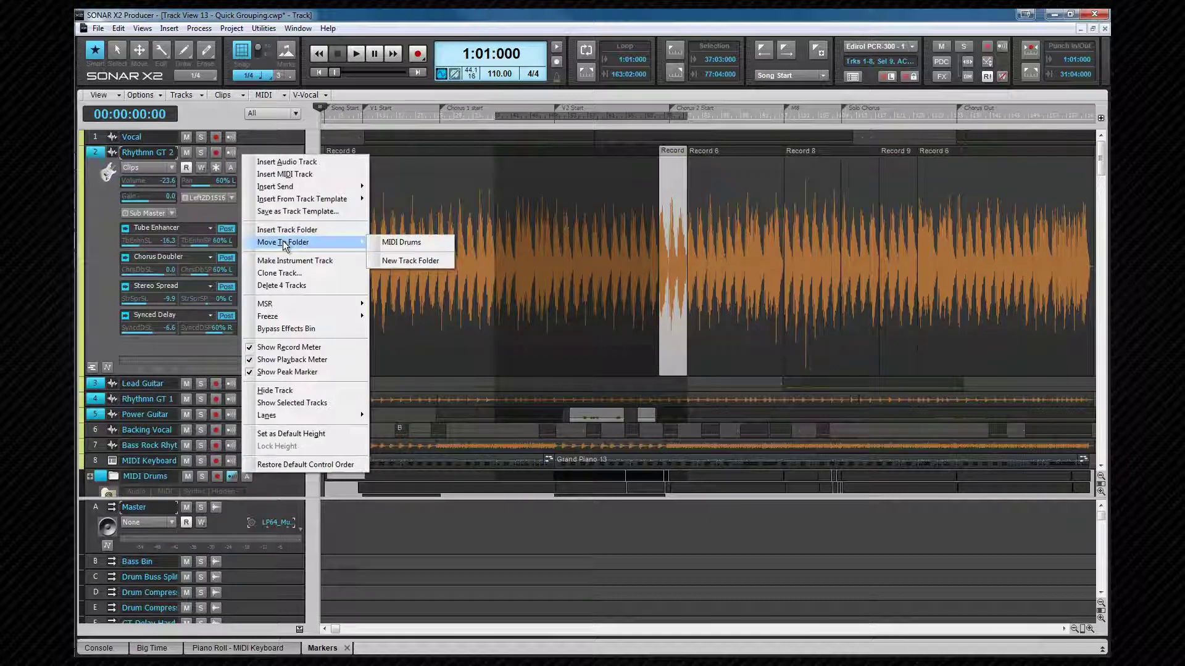
click(397, 260)
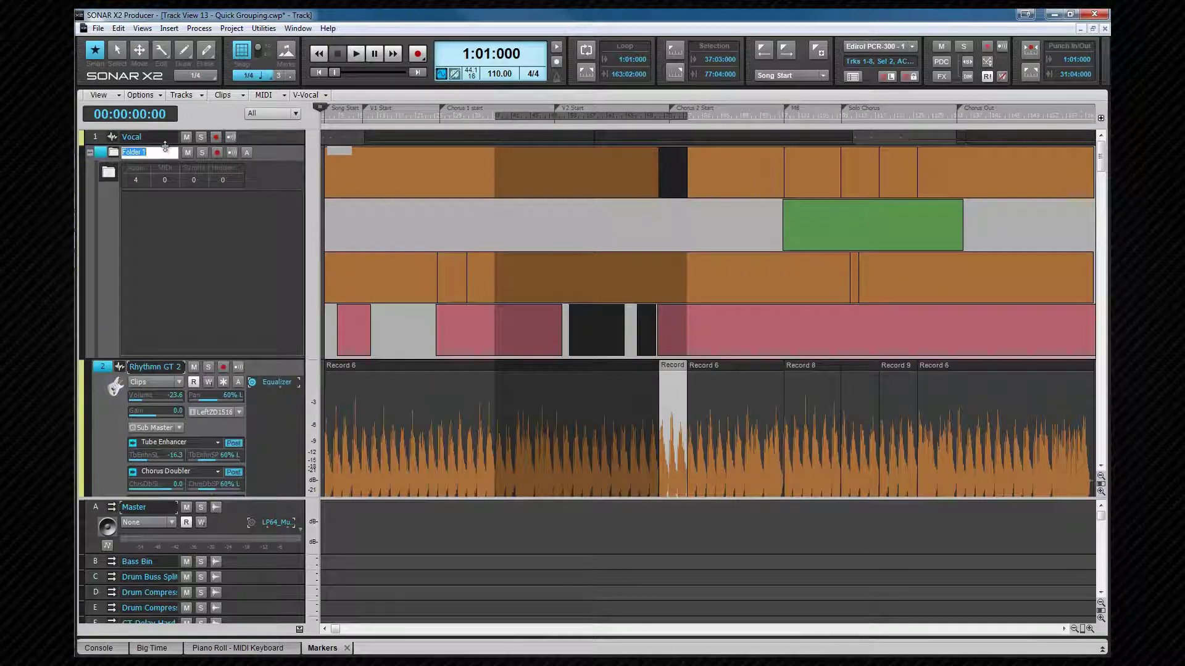
text(Guitars)
key(Return)
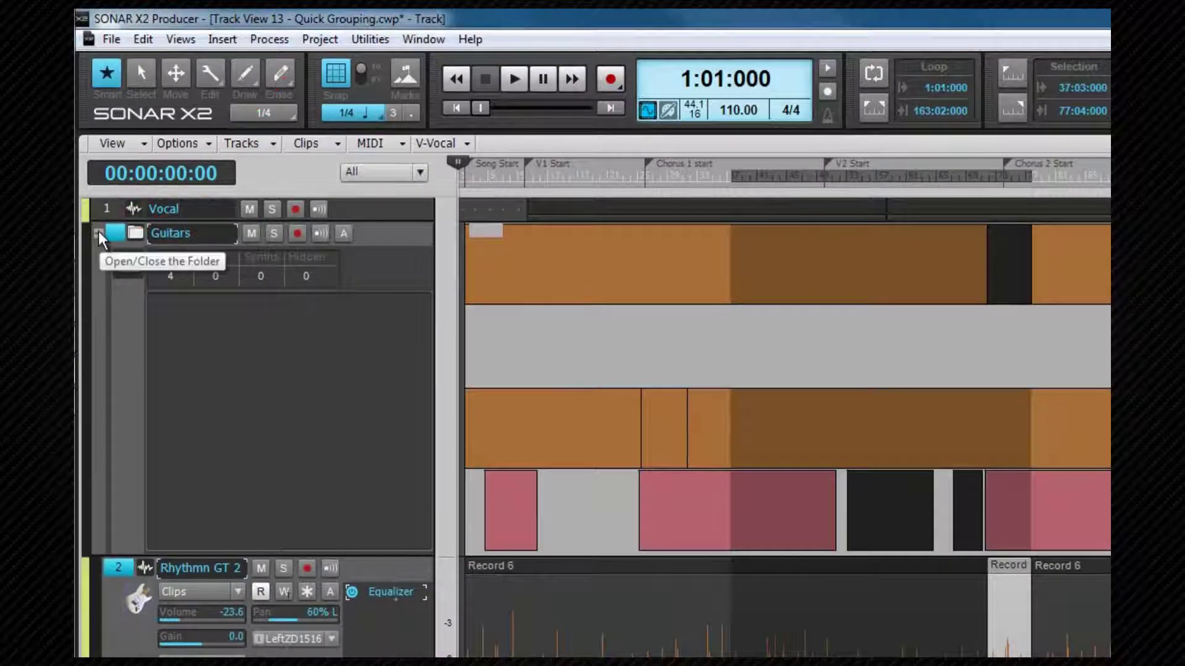
- Shrink the Guitars folder header, collapse its notes area, and remove Power Guitar from the folder
click(98, 232)
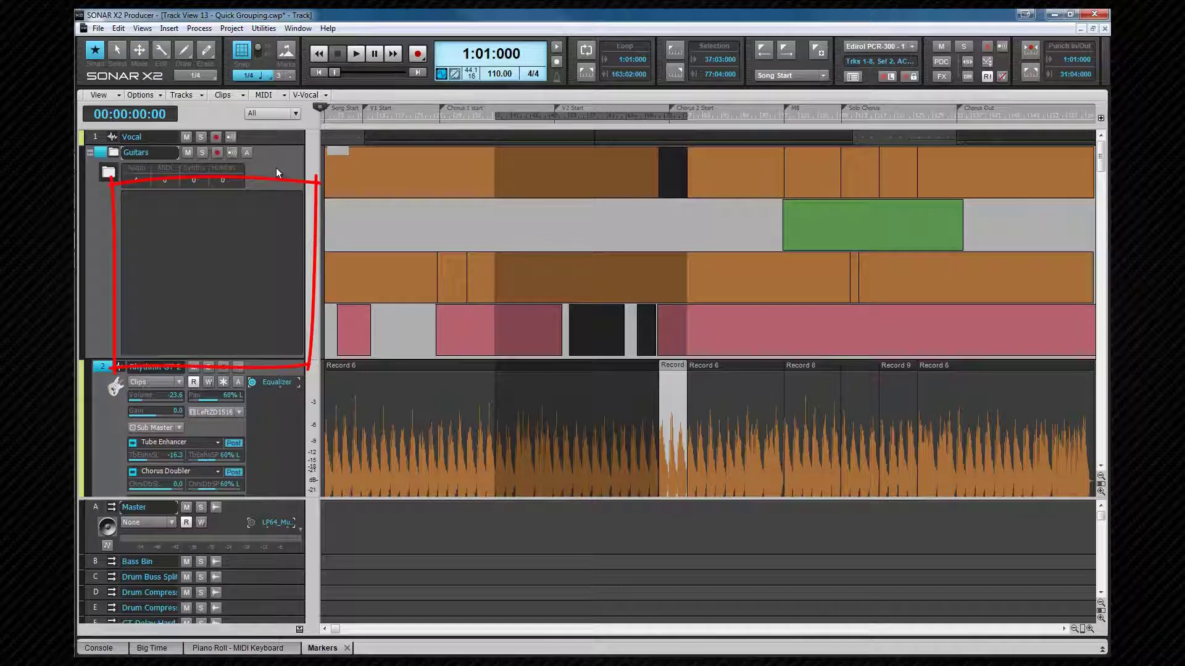
click(220, 230)
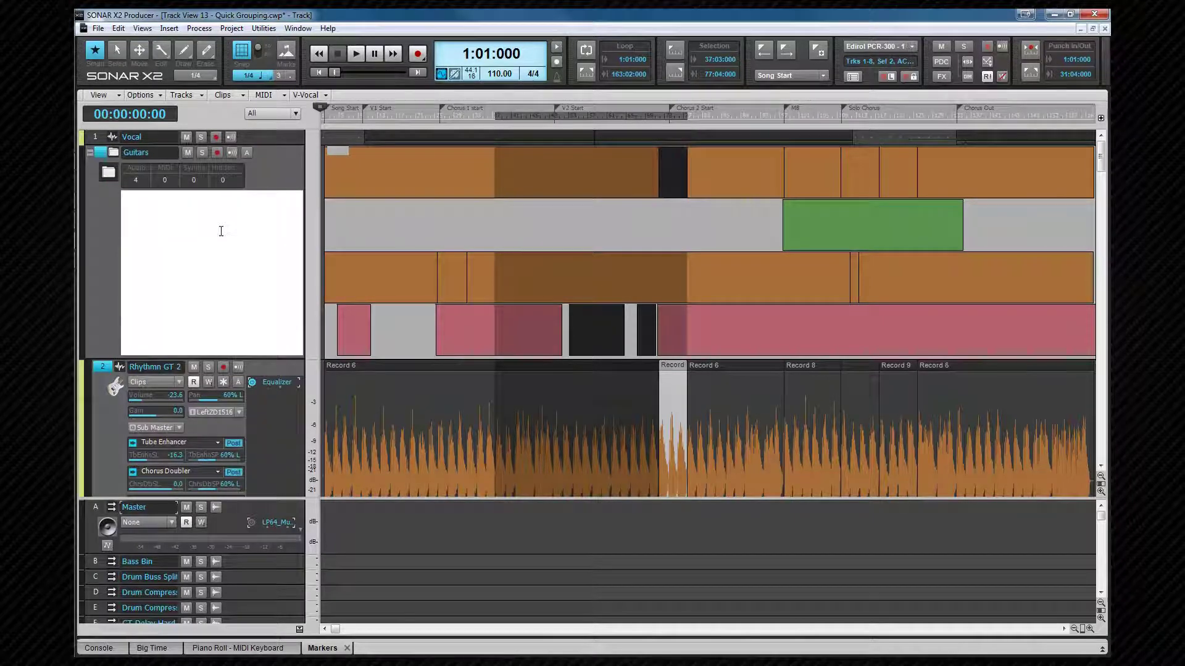
click(274, 163)
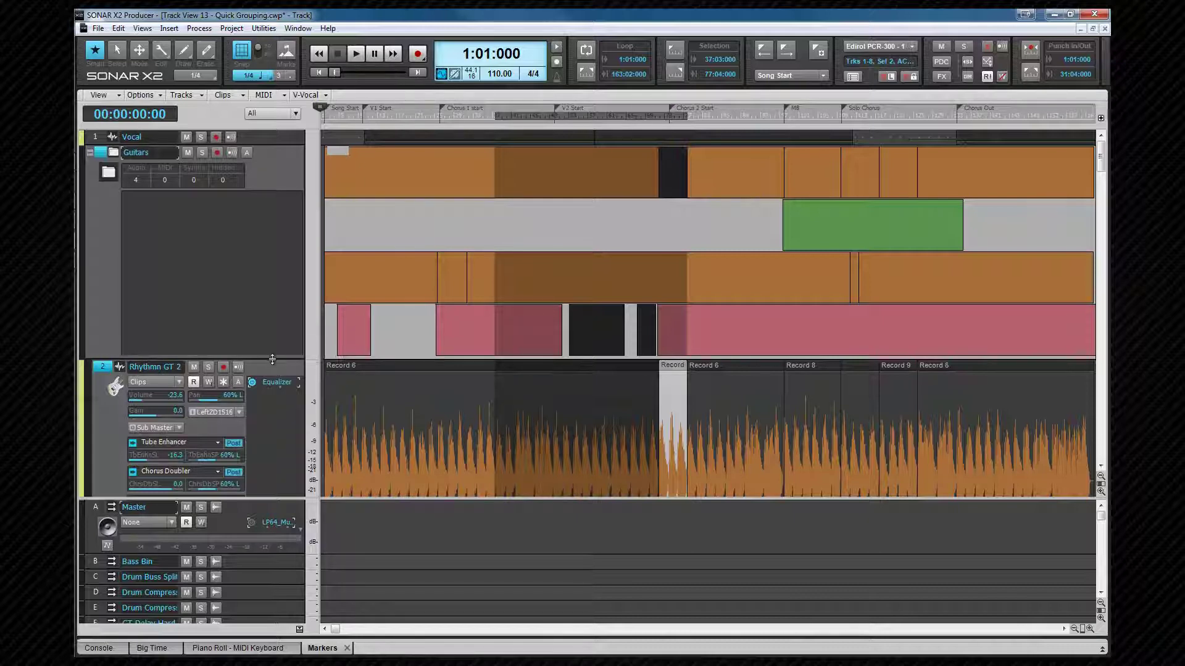
drag(272, 357, 290, 138)
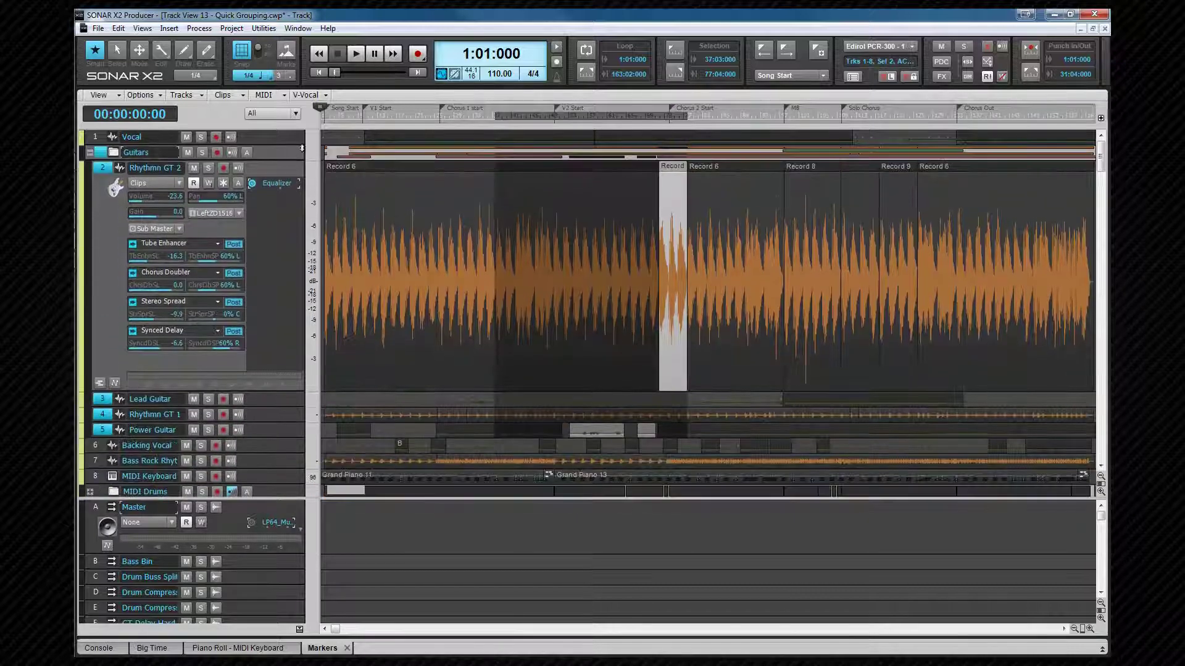
click(103, 431)
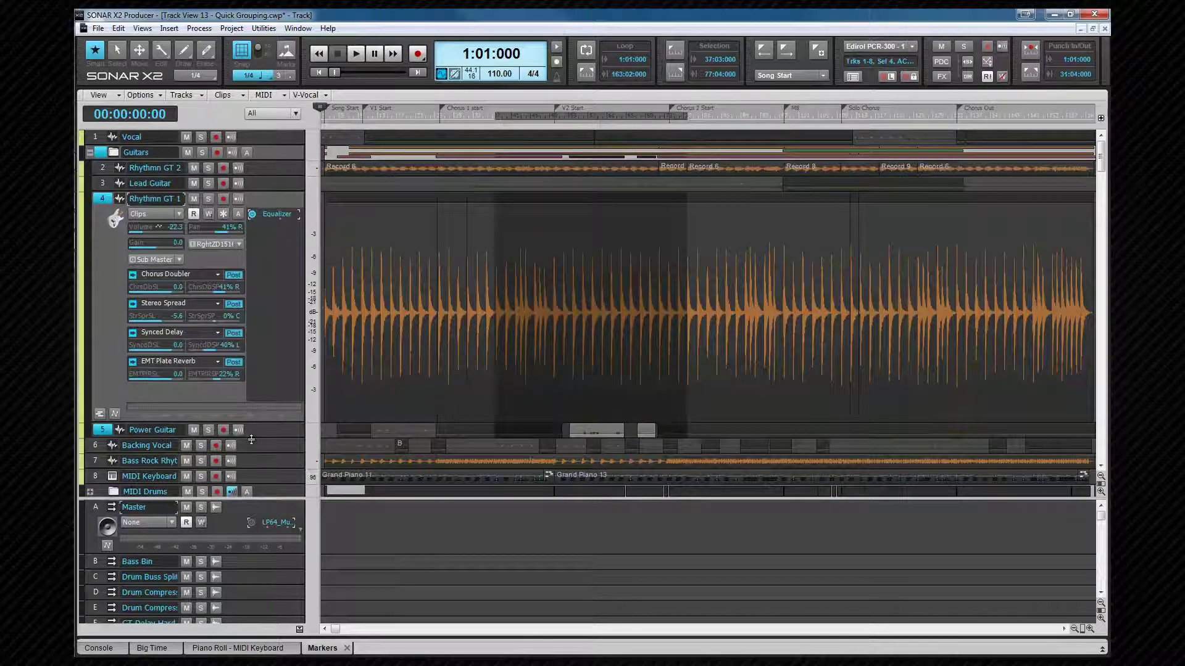
right_click(250, 432)
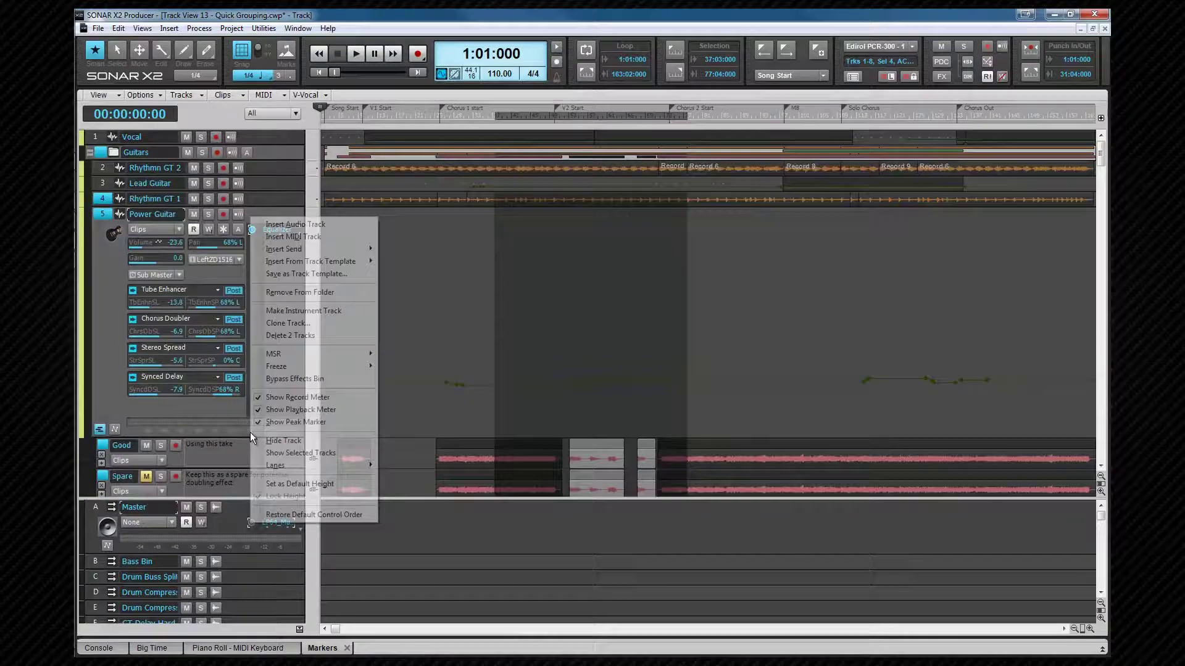
click(291, 294)
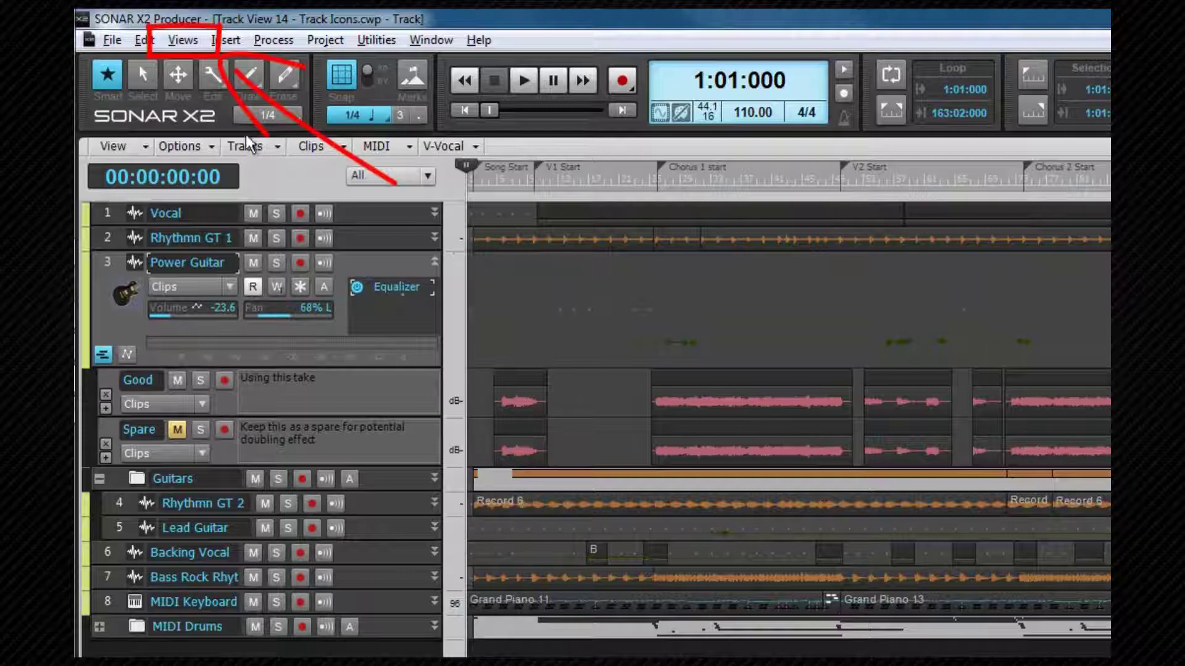
click(183, 41)
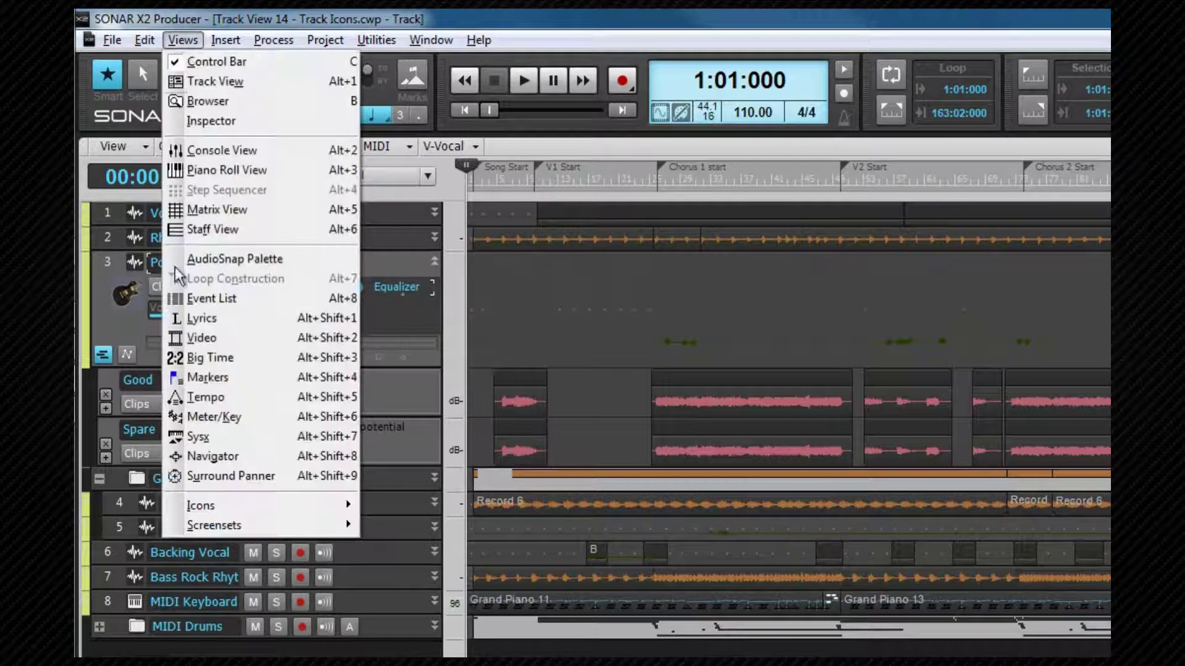
mouse_move(219, 510)
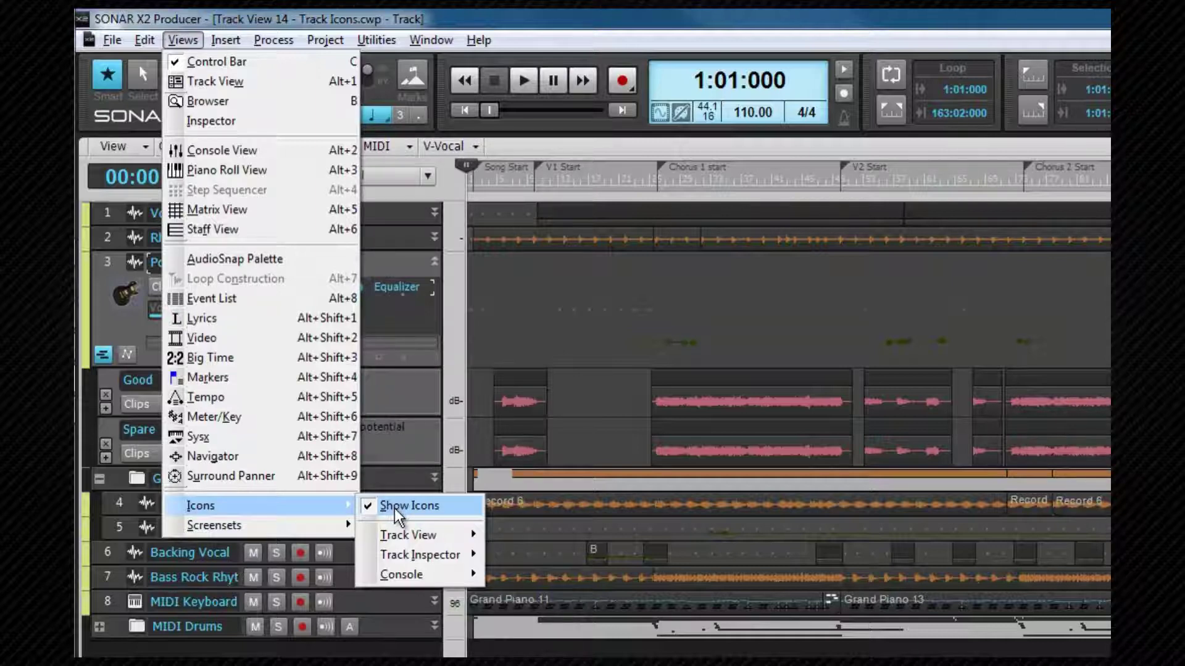
mouse_move(403, 536)
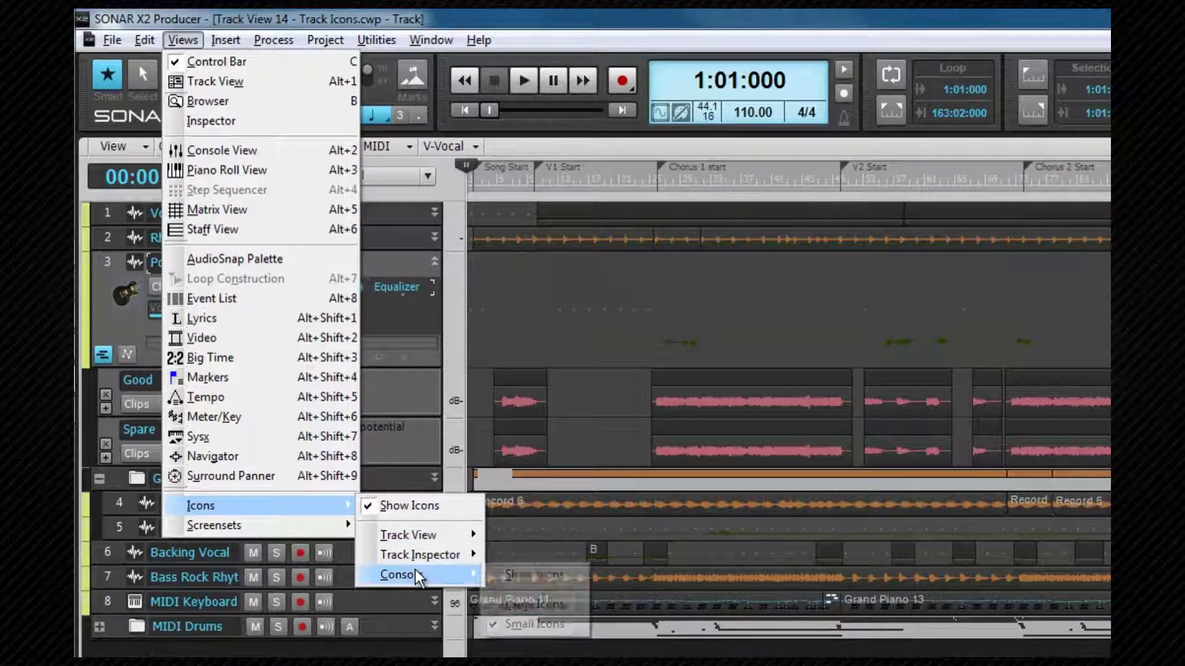
mouse_move(417, 576)
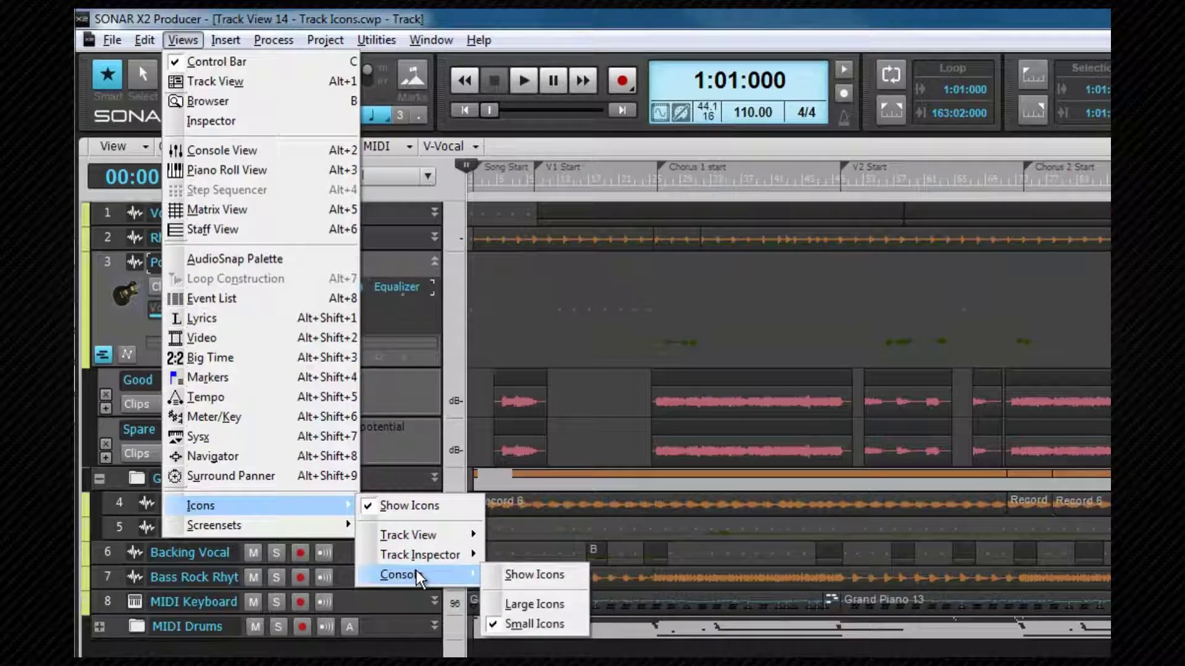
click(504, 153)
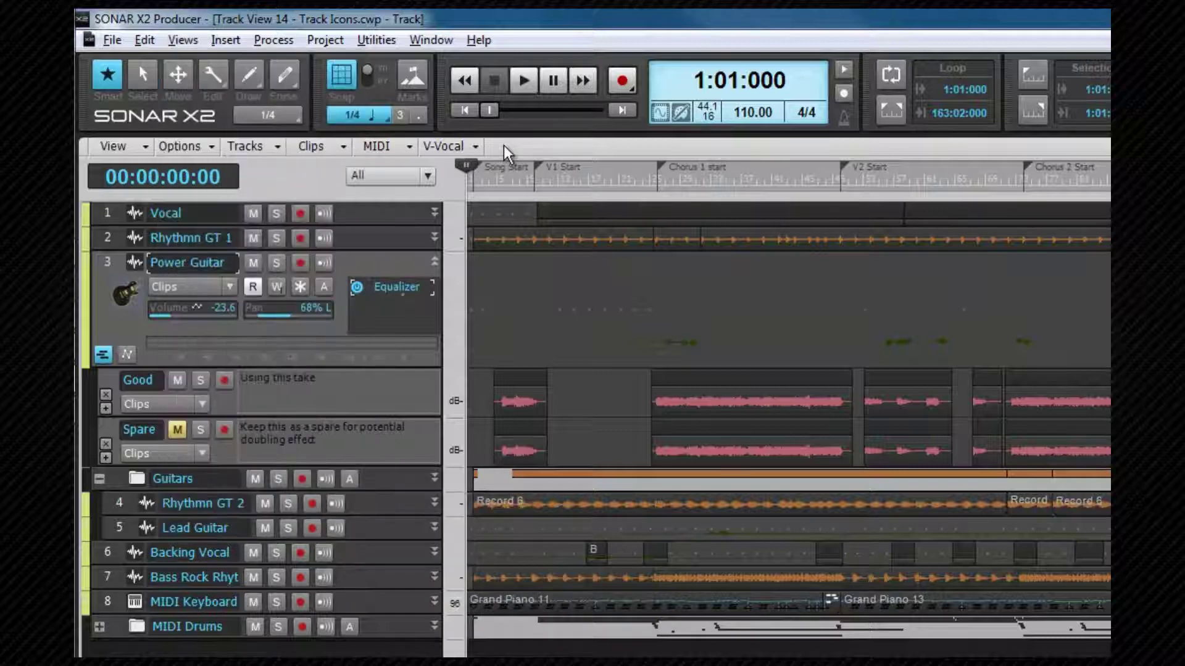
- Set Power Guitar's icon to Archtop 1A.bmp from Track Icons > Guitars > Guitar - Electric
right_click(125, 296)
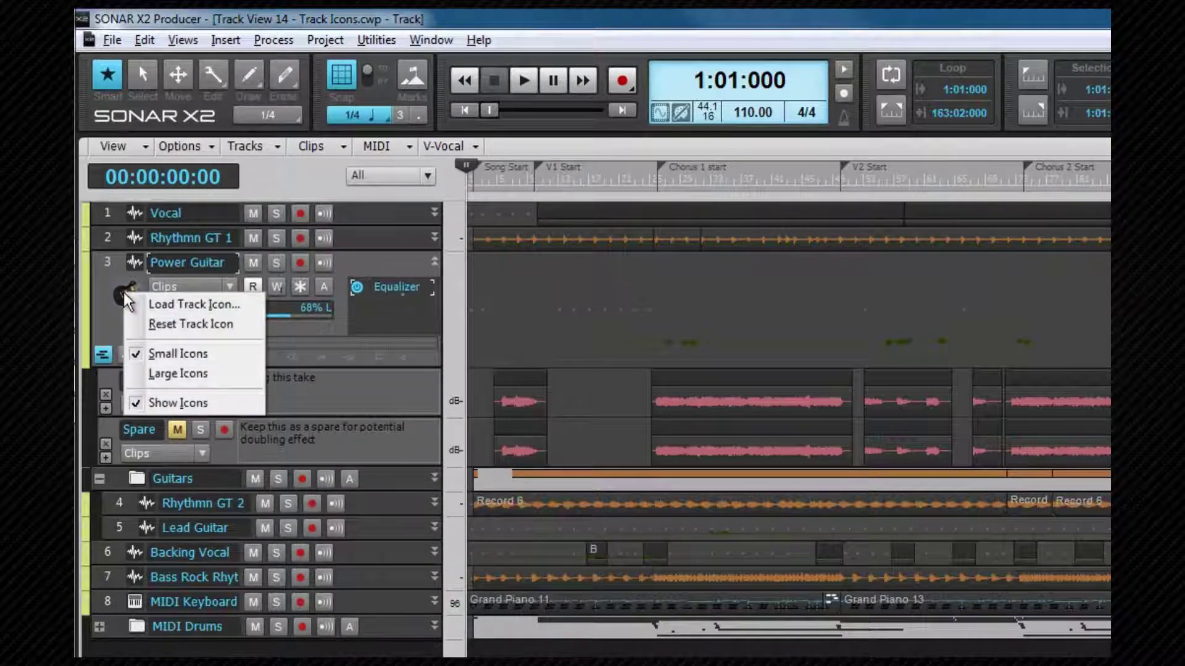
click(162, 302)
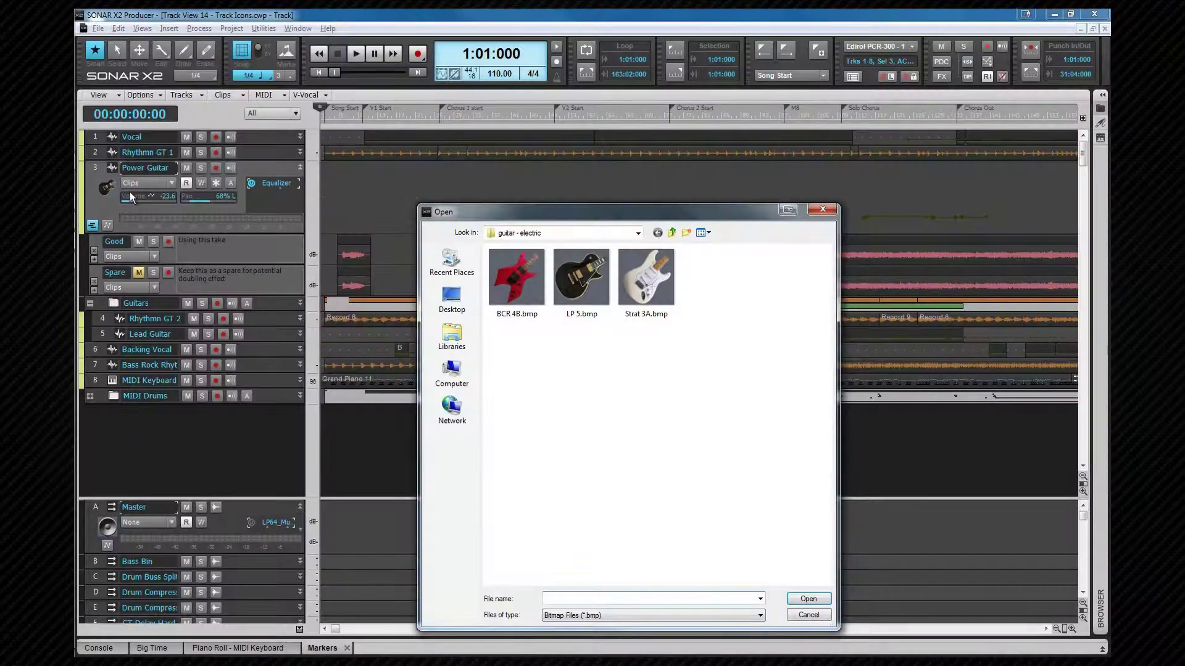
click(672, 234)
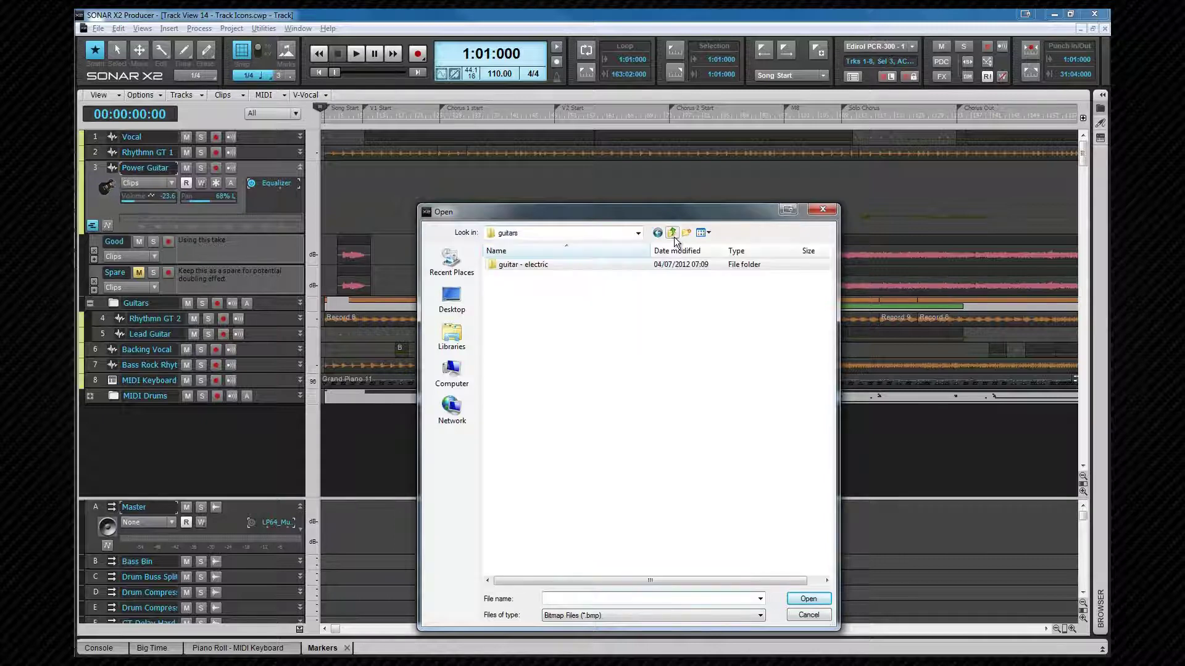
click(671, 235)
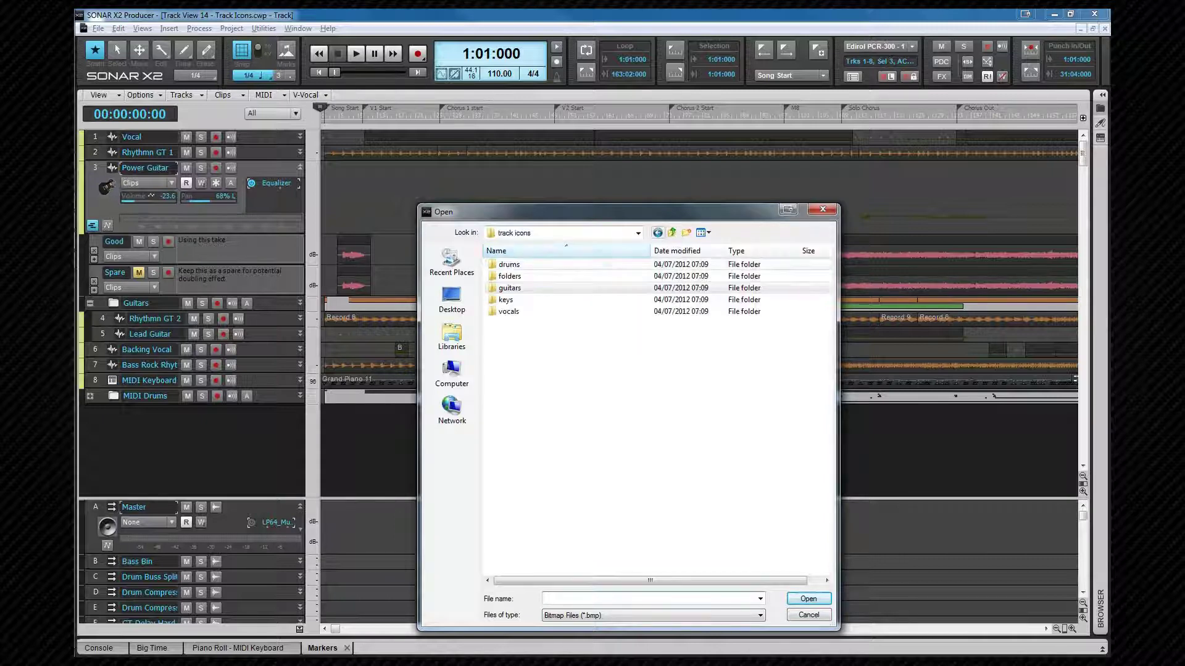
click(671, 234)
double_click(554, 327)
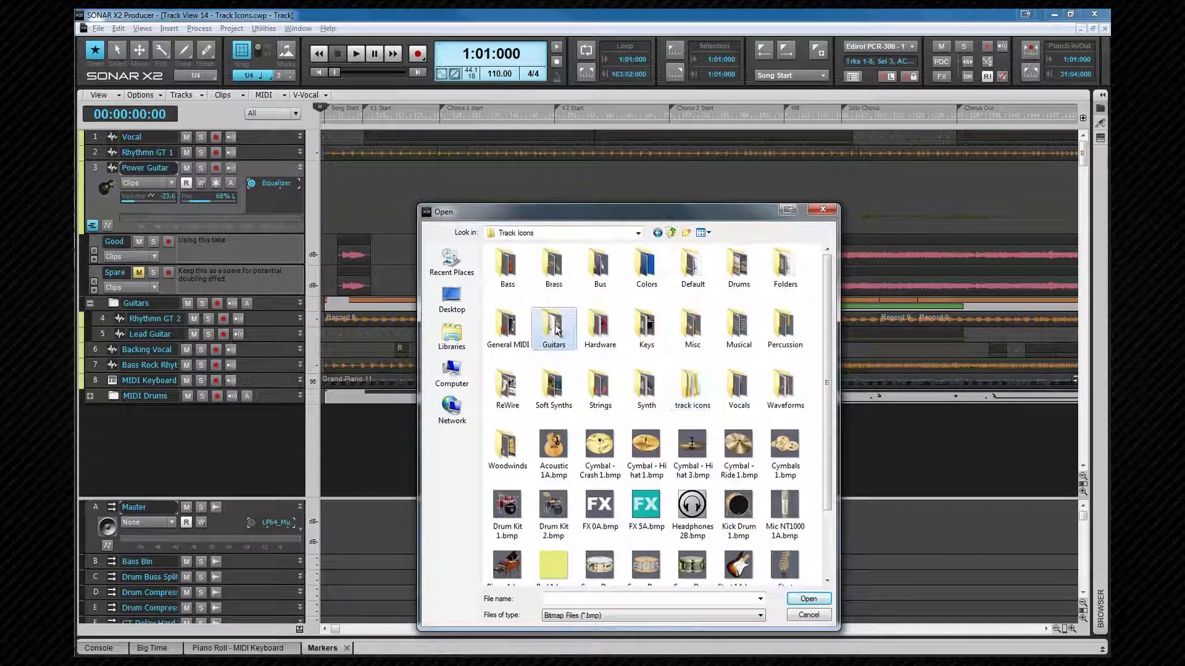
double_click(524, 290)
click(521, 289)
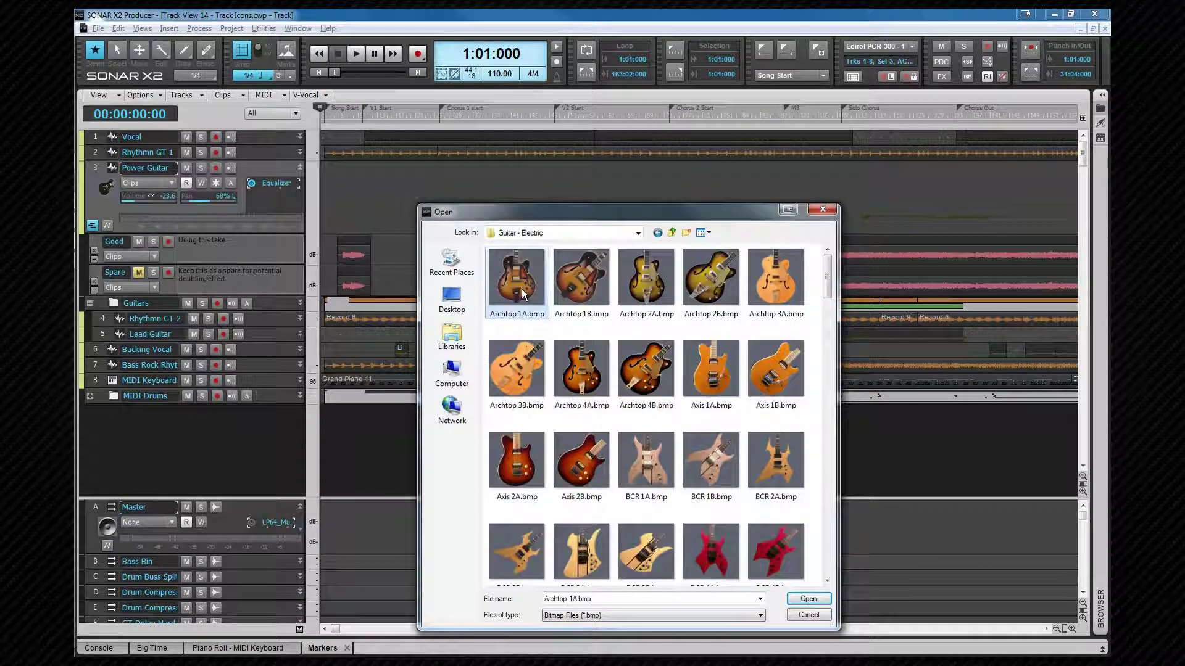
click(808, 599)
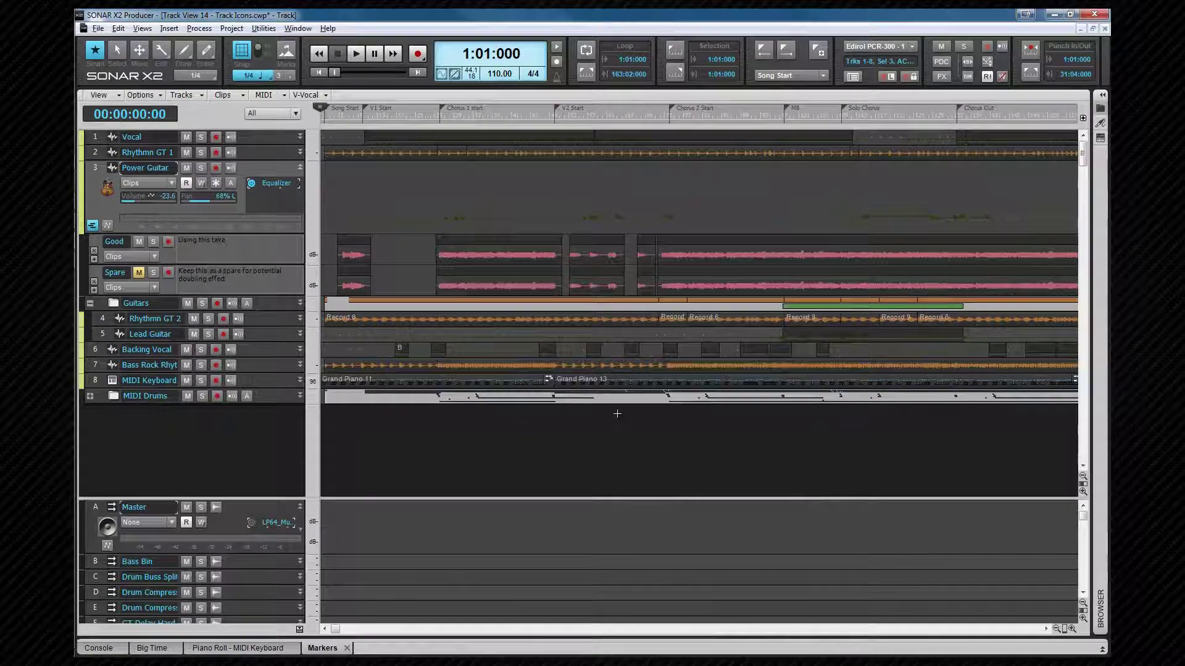
key(b)
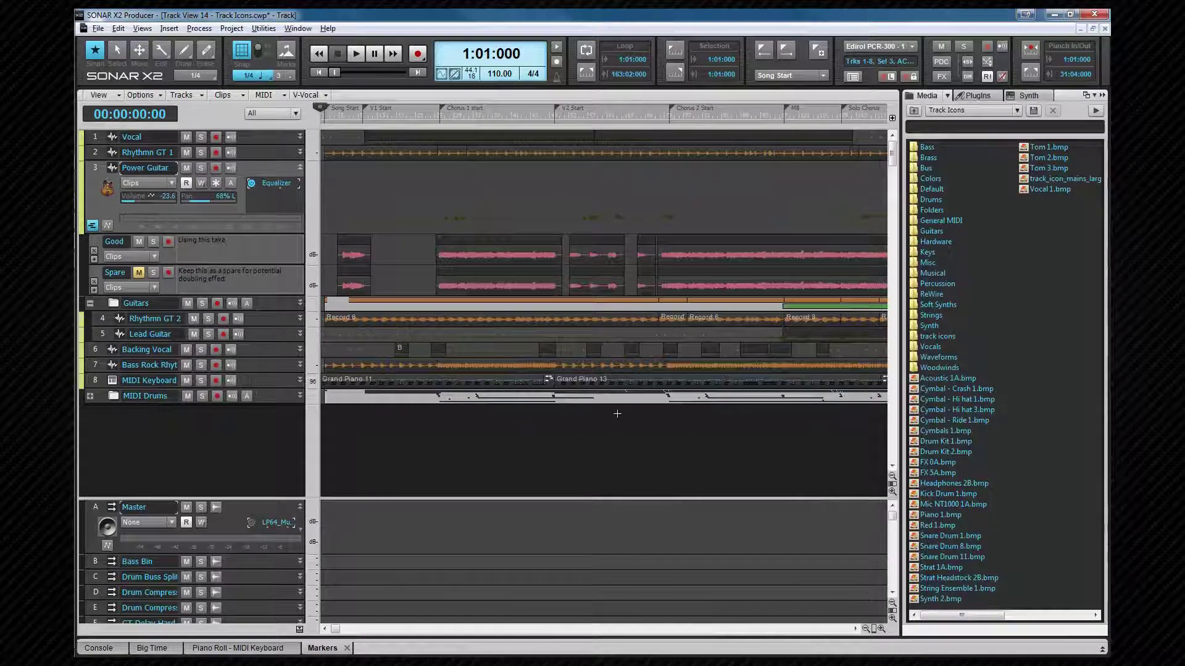
- Browse Track Icons > Guitars > Guitar - Various and drag Resonator 4A.bmp onto Power Guitar
click(1016, 110)
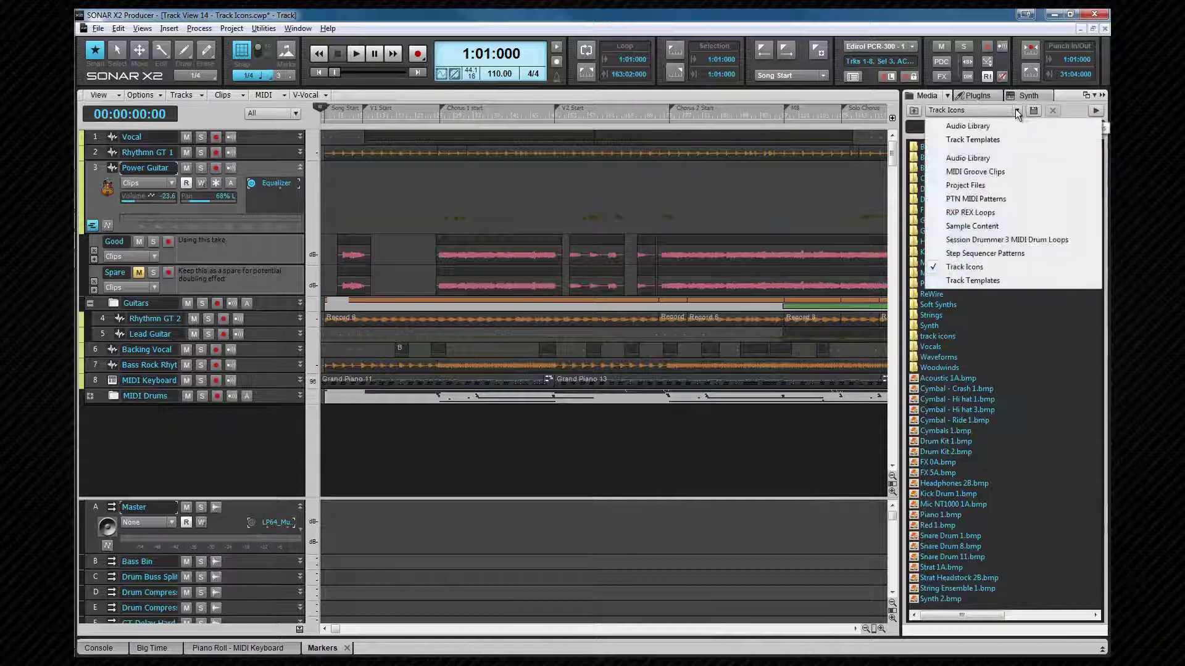
click(976, 267)
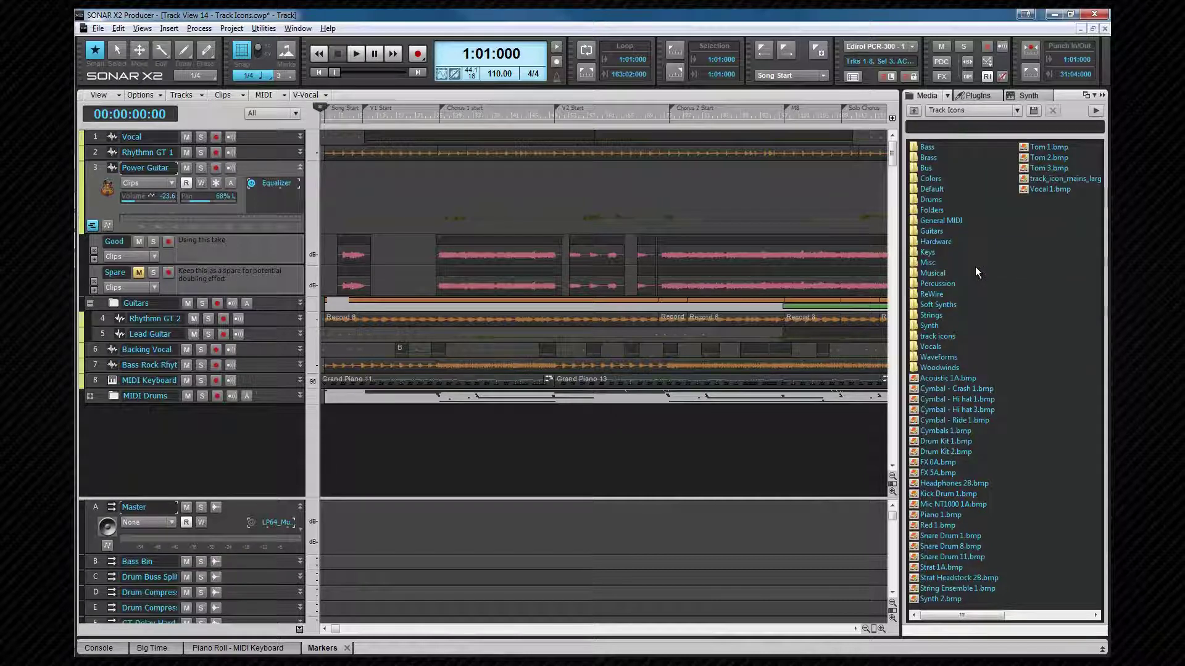
double_click(922, 232)
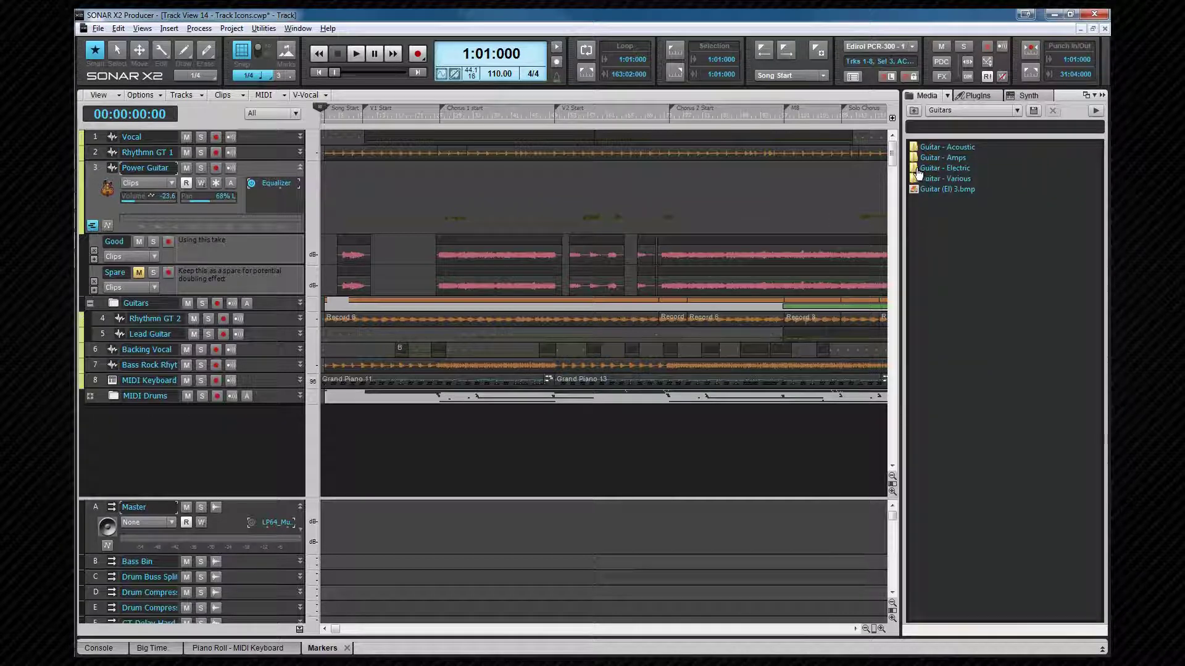
double_click(924, 179)
drag(1021, 341, 108, 196)
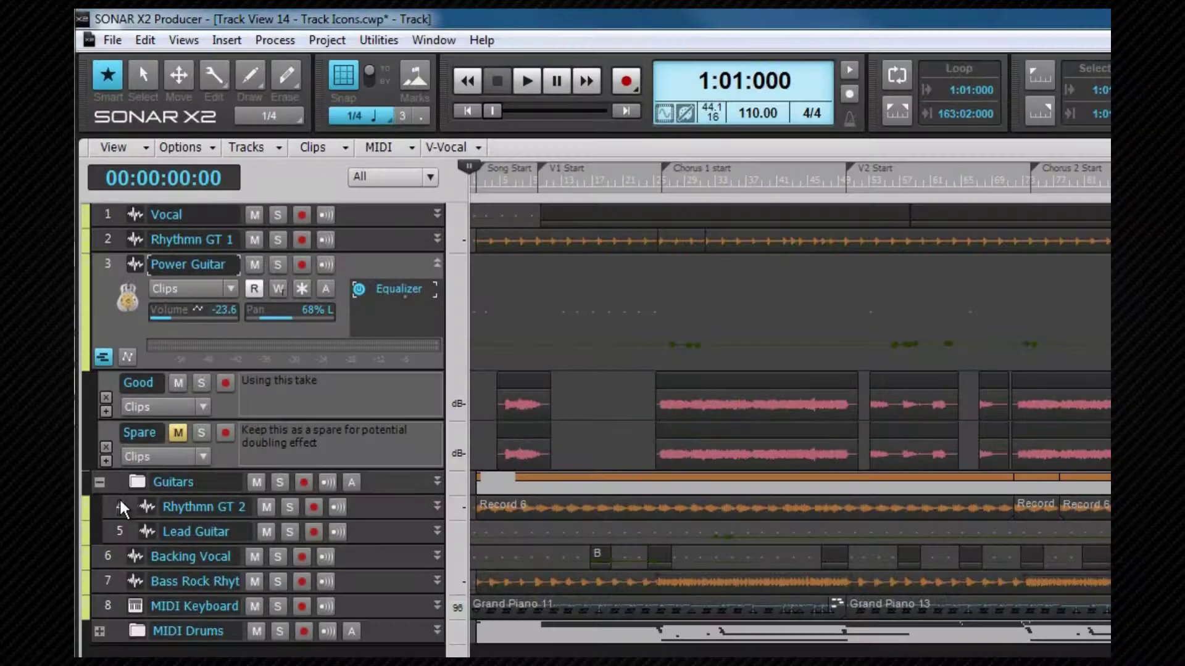
- Select Rhythmn GT 2 through MIDI Keyboard, then mute, solo and record-arm them together as a quick group
click(102, 316)
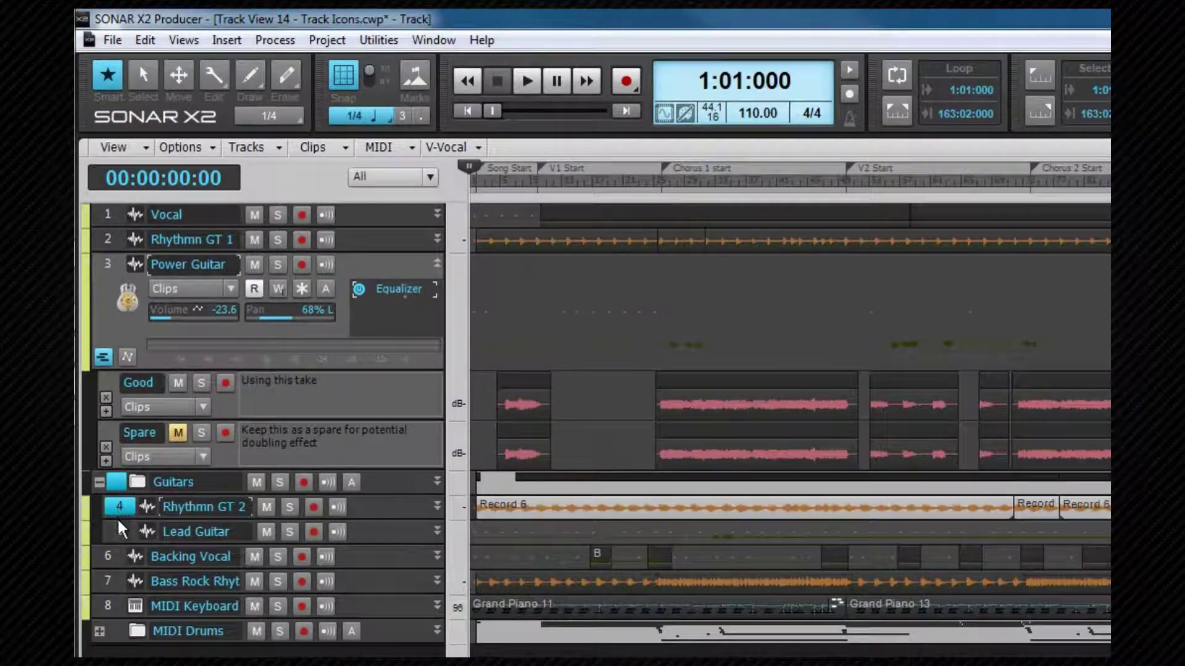
drag(117, 517, 102, 607)
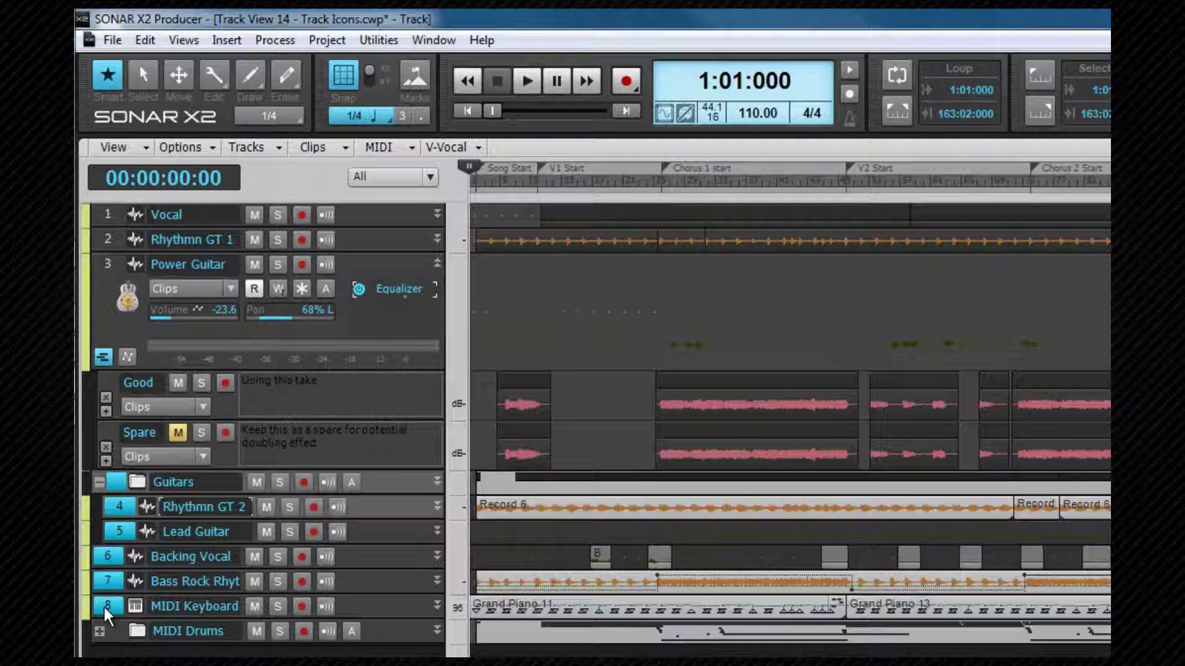
ctrl+click(265, 507)
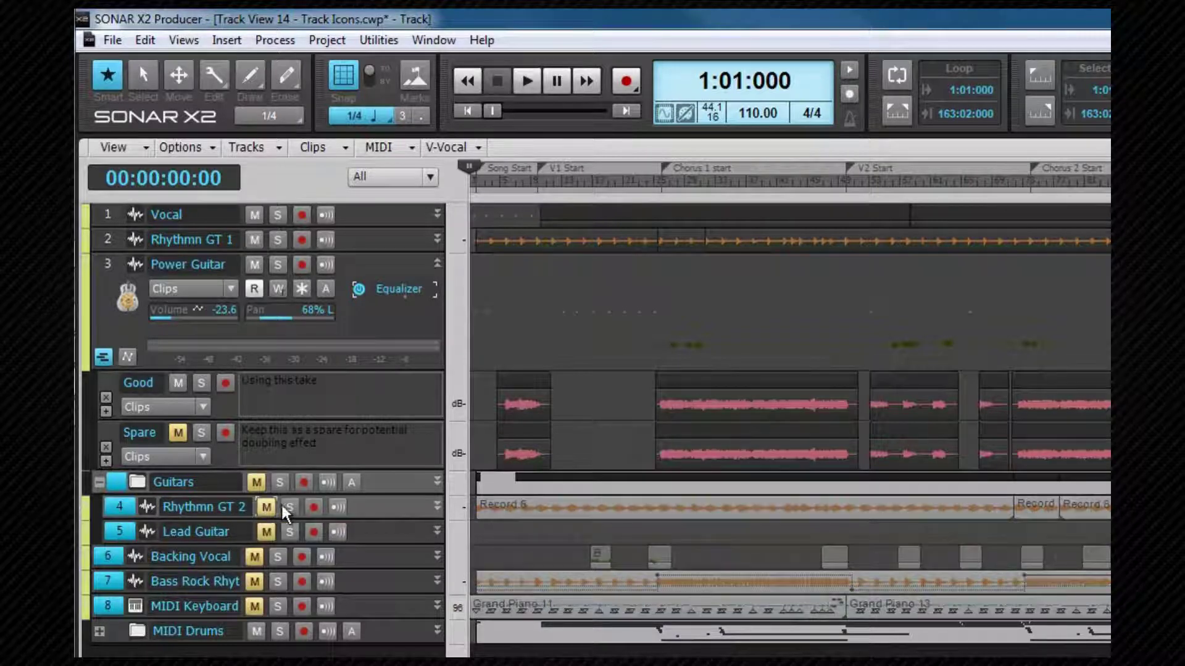
ctrl+click(289, 507)
ctrl+click(313, 507)
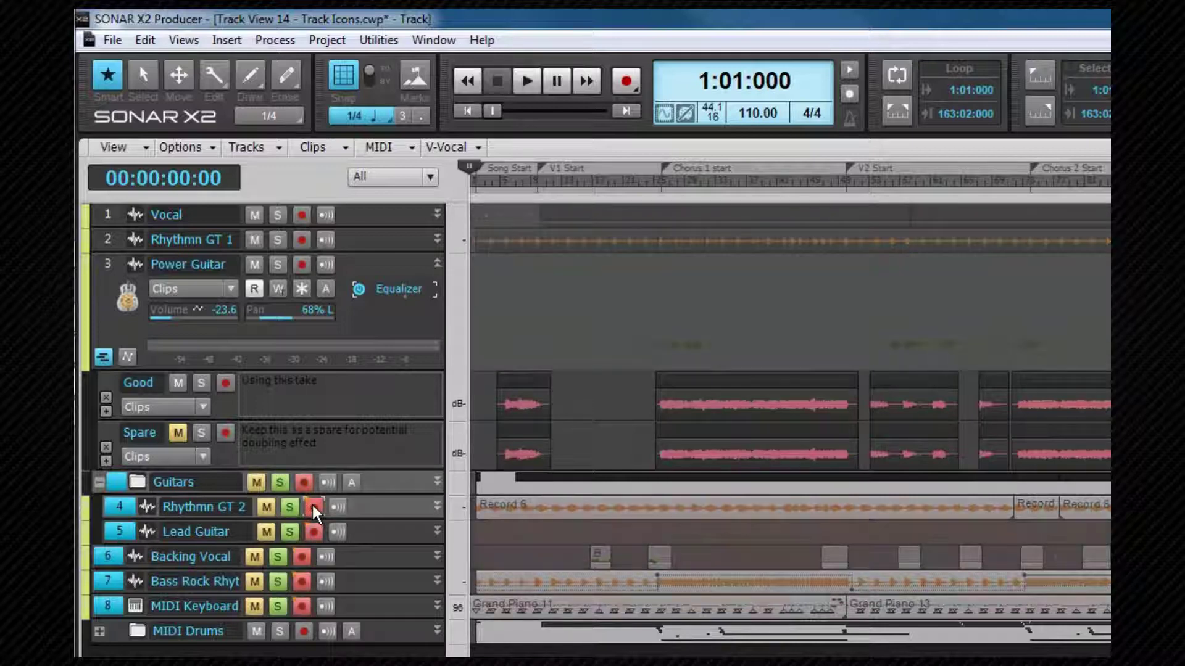
- Turn mute, solo and record-arm back off on all selected tracks together
ctrl+click(265, 508)
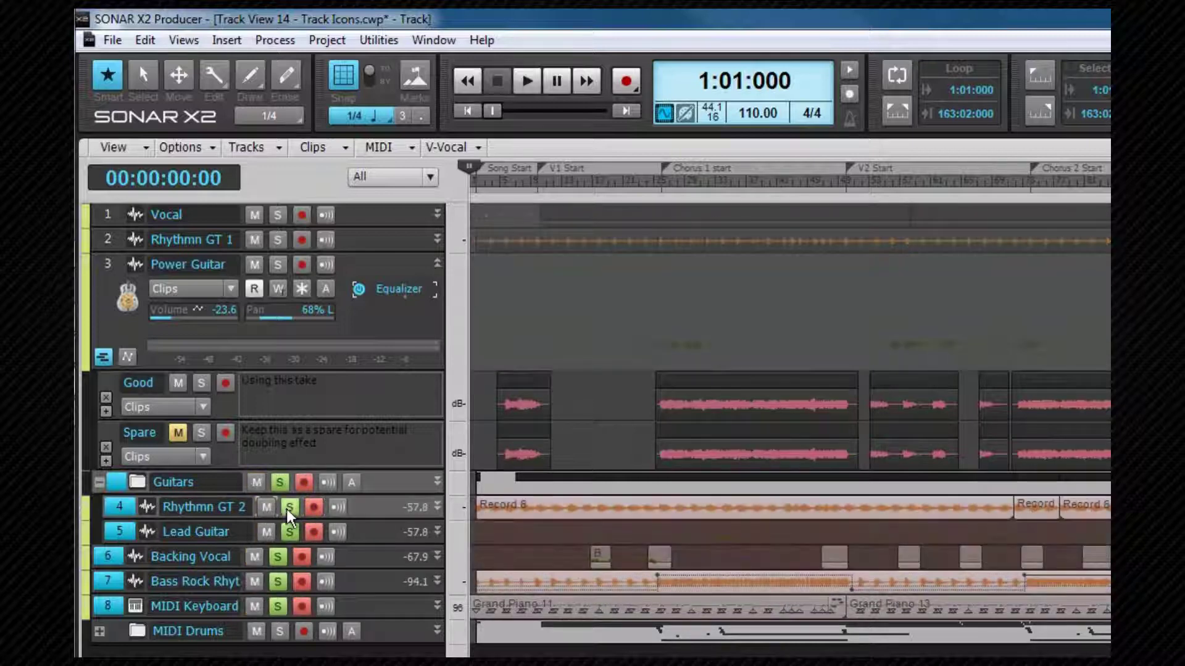
ctrl+click(286, 509)
ctrl+click(312, 509)
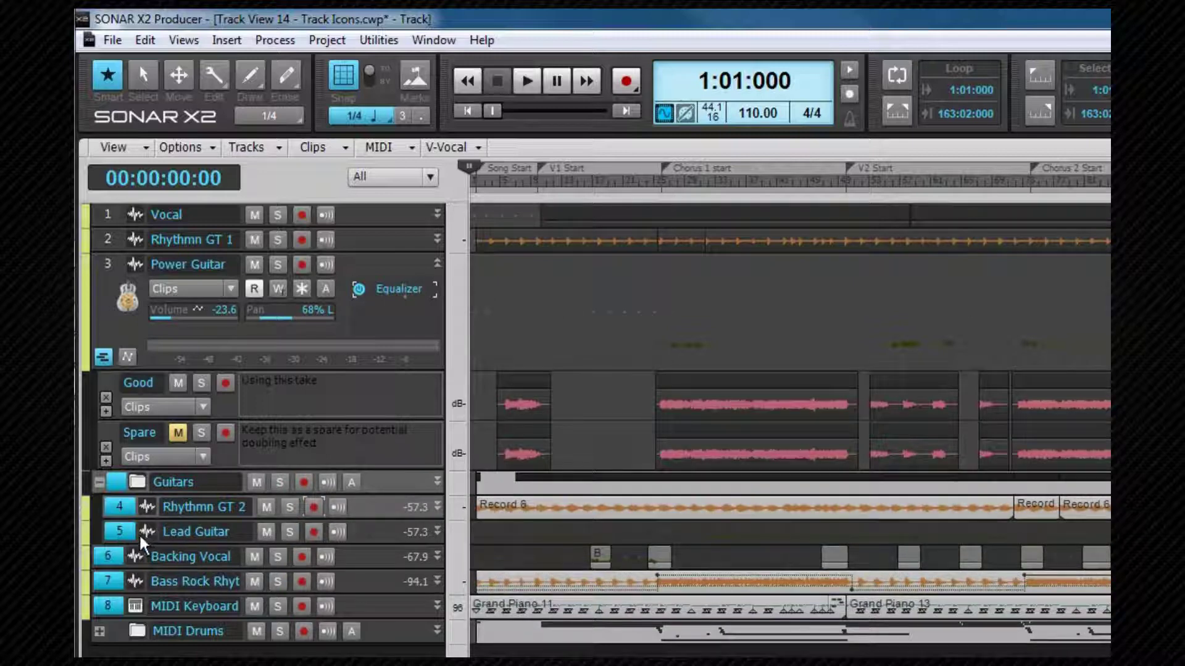
- Drop Lead Guitar and Backing Vocal from the selection and add Power Guitar
ctrl+click(122, 530)
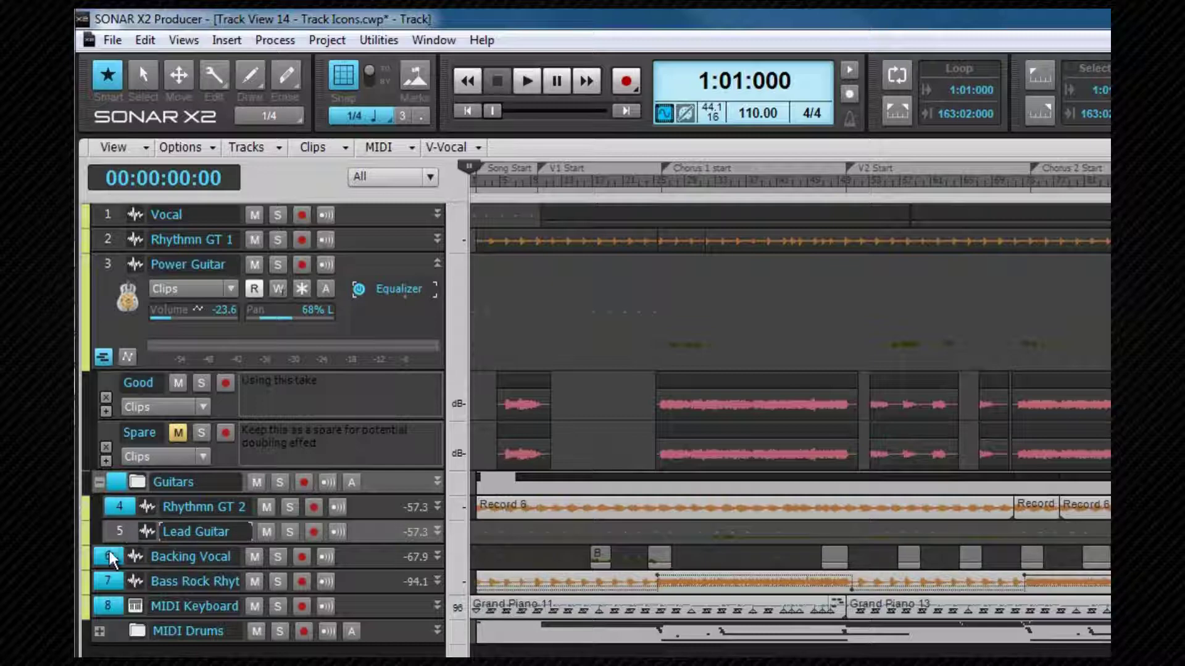
ctrl+click(109, 555)
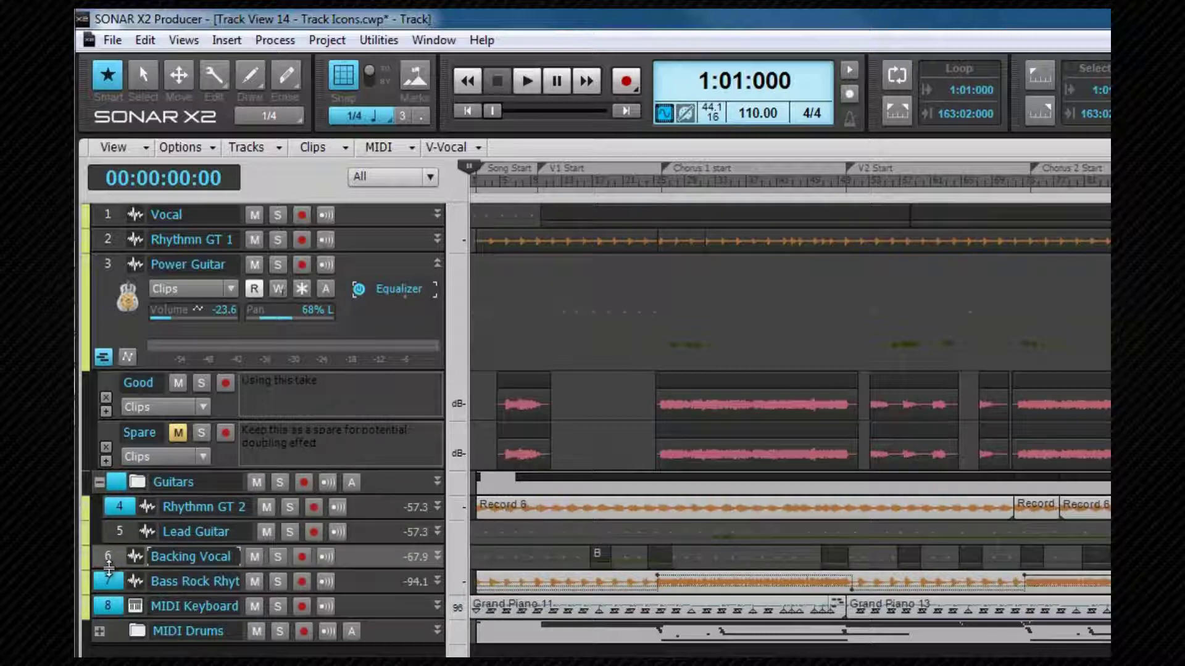
ctrl+click(109, 266)
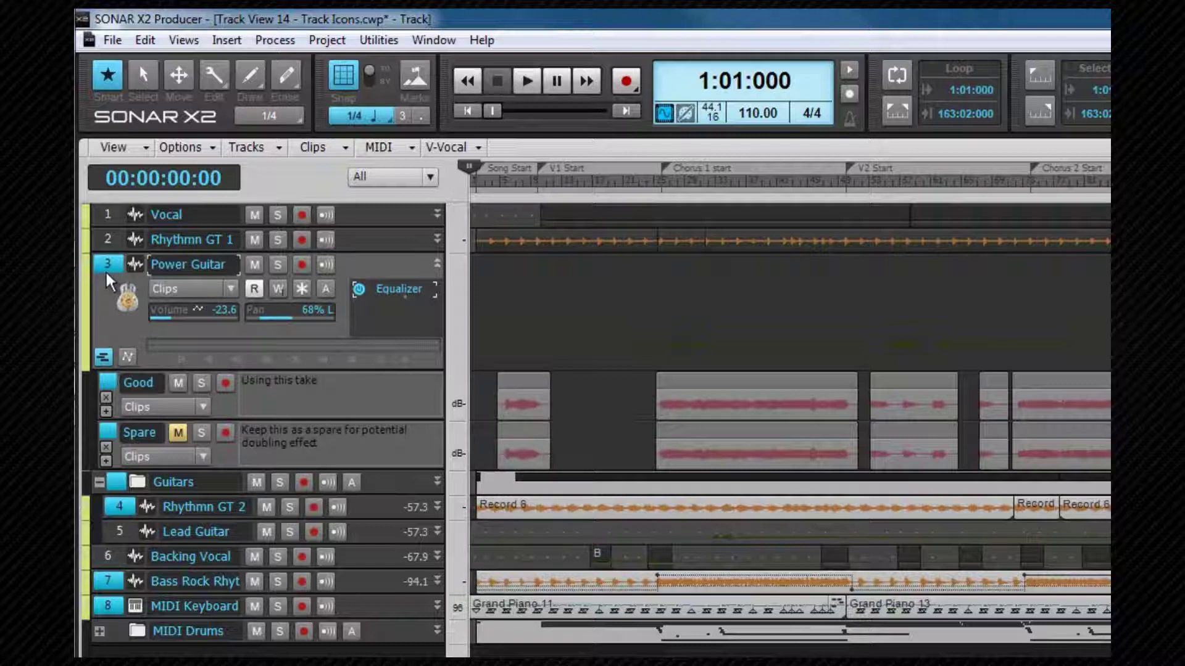
- Clear the track selection, then quick-group solo from Rhythmn GT 2 to solo every track from Vocal through MIDI Keyboard
click(106, 212)
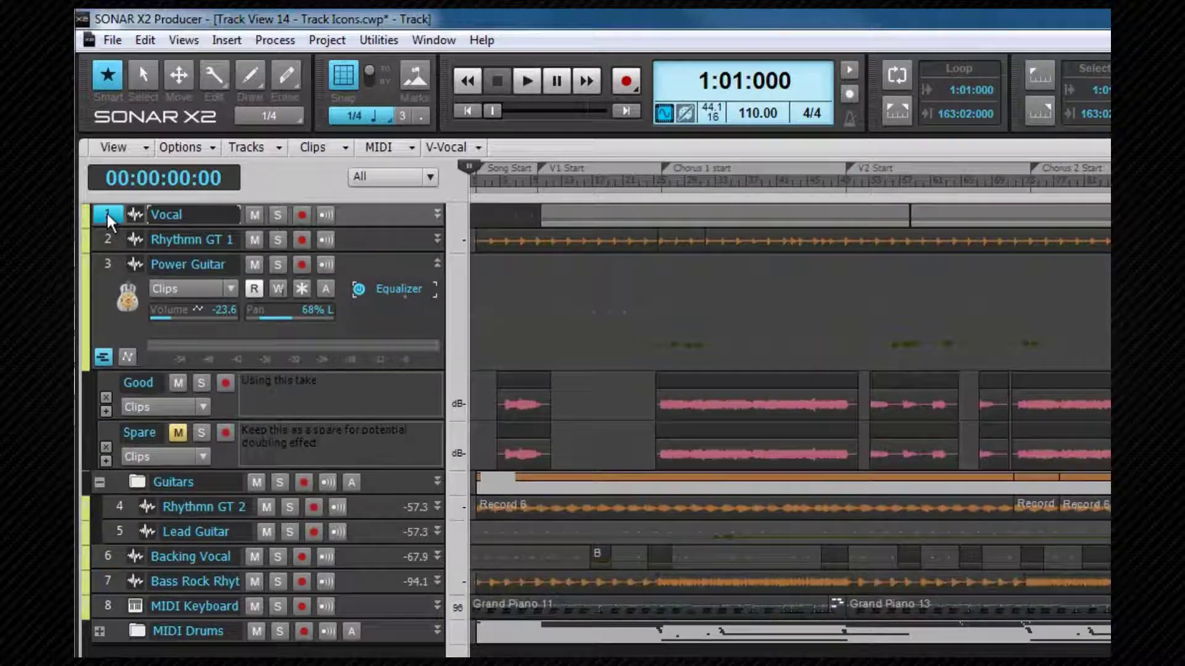
shift+click(115, 554)
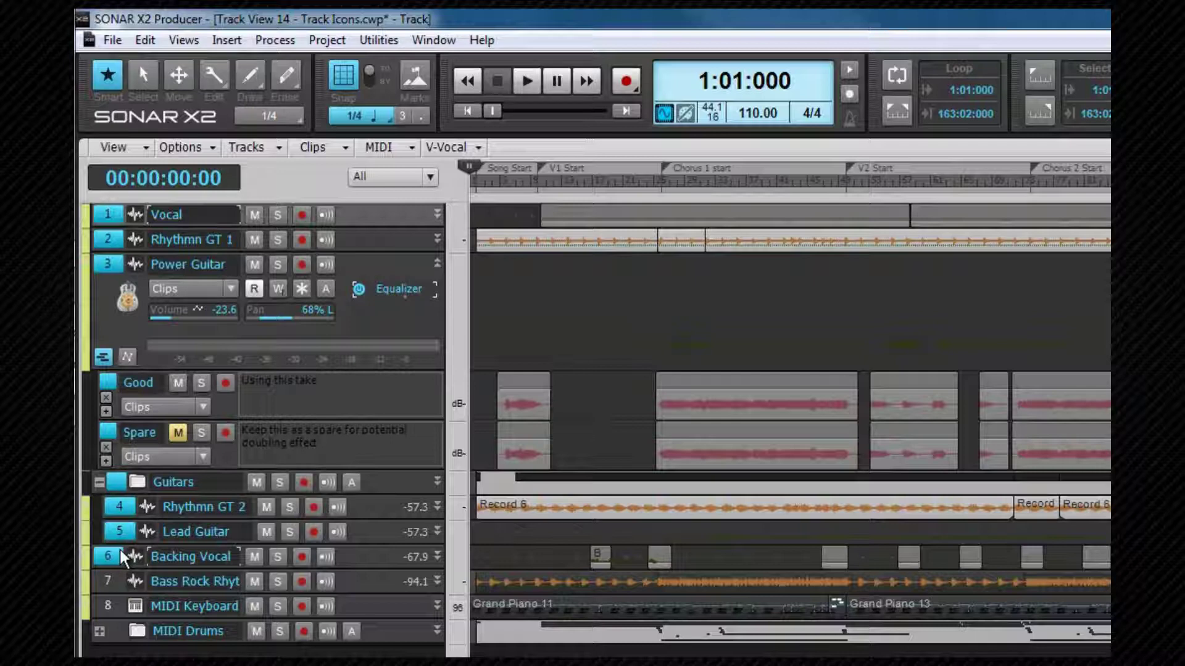
click(120, 548)
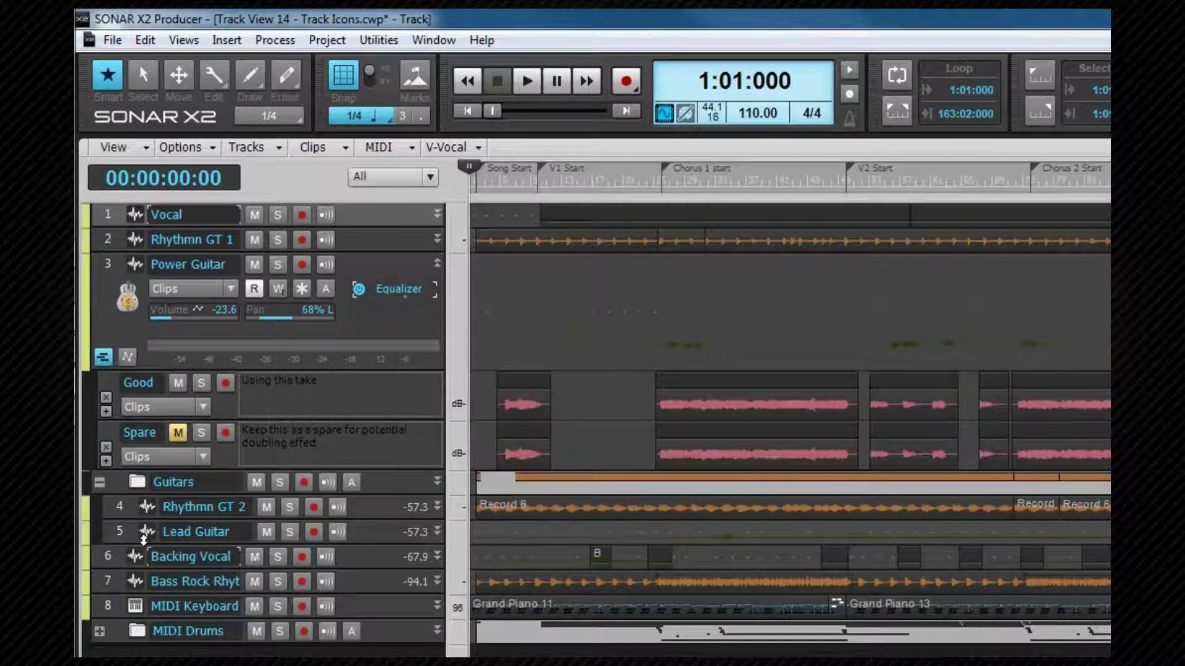
ctrl+click(287, 506)
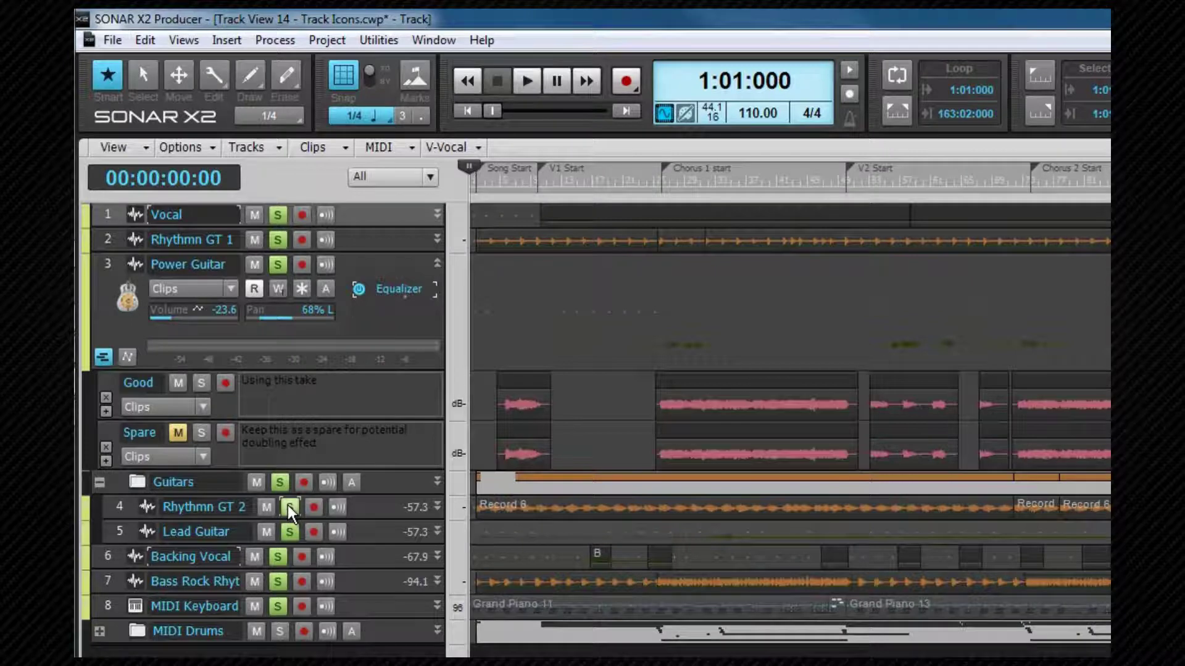